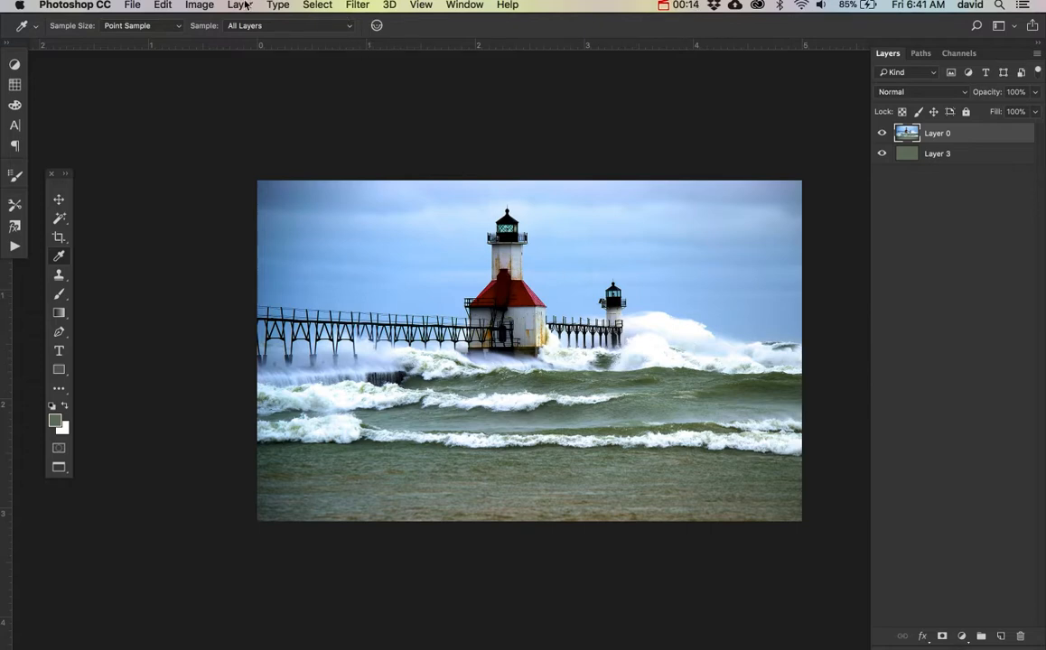
Add a Hide All layer mask to Layer 0 and fill the mask with white.
click(240, 5)
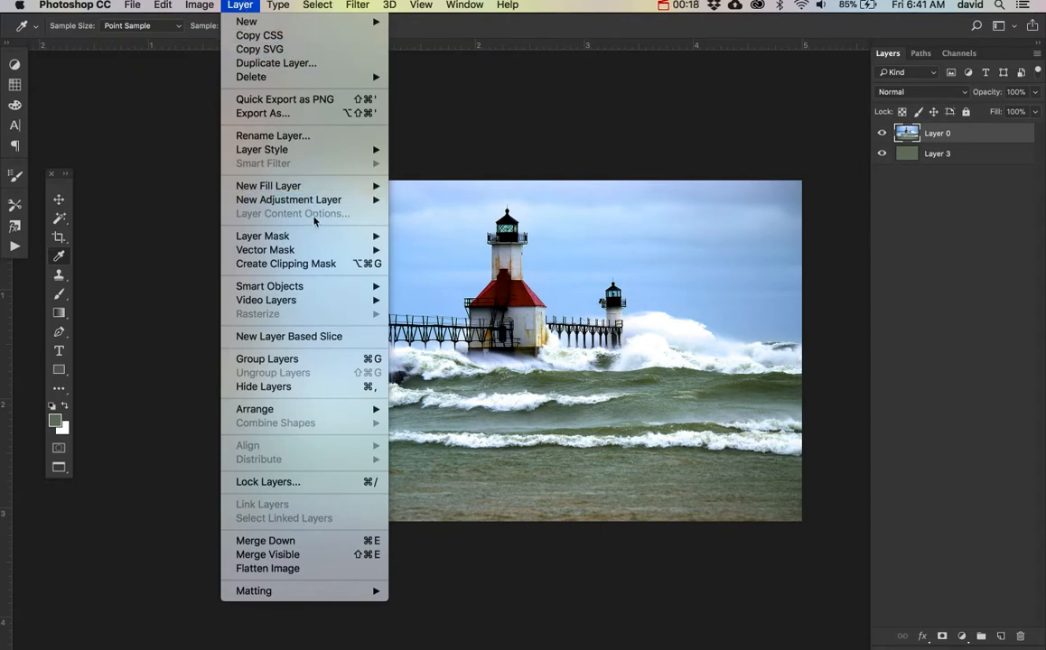
mouse_move(283, 239)
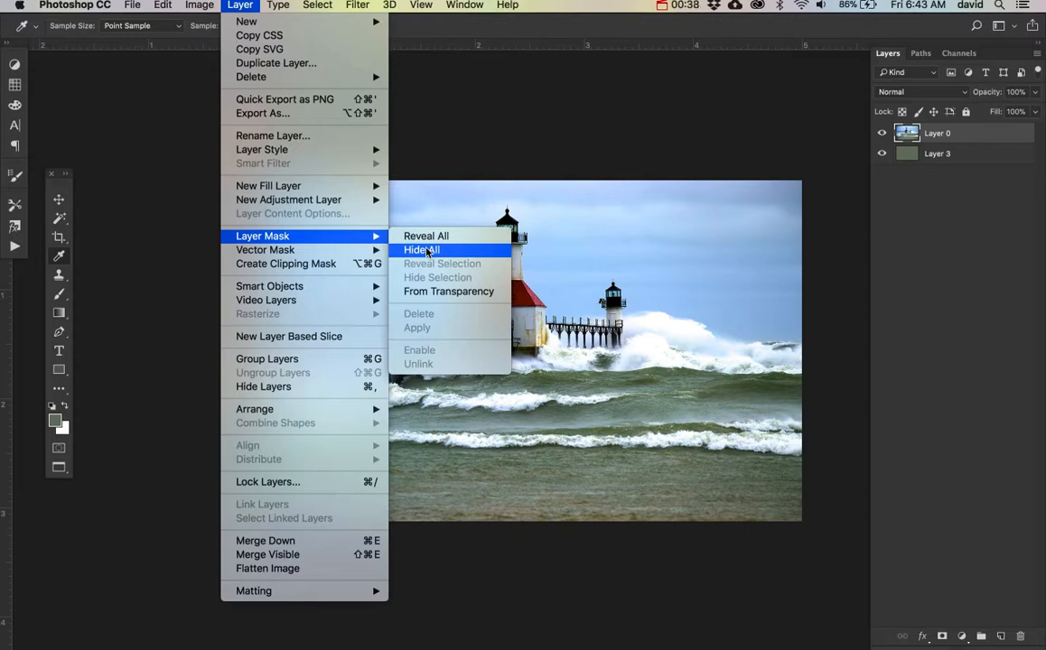
click(427, 251)
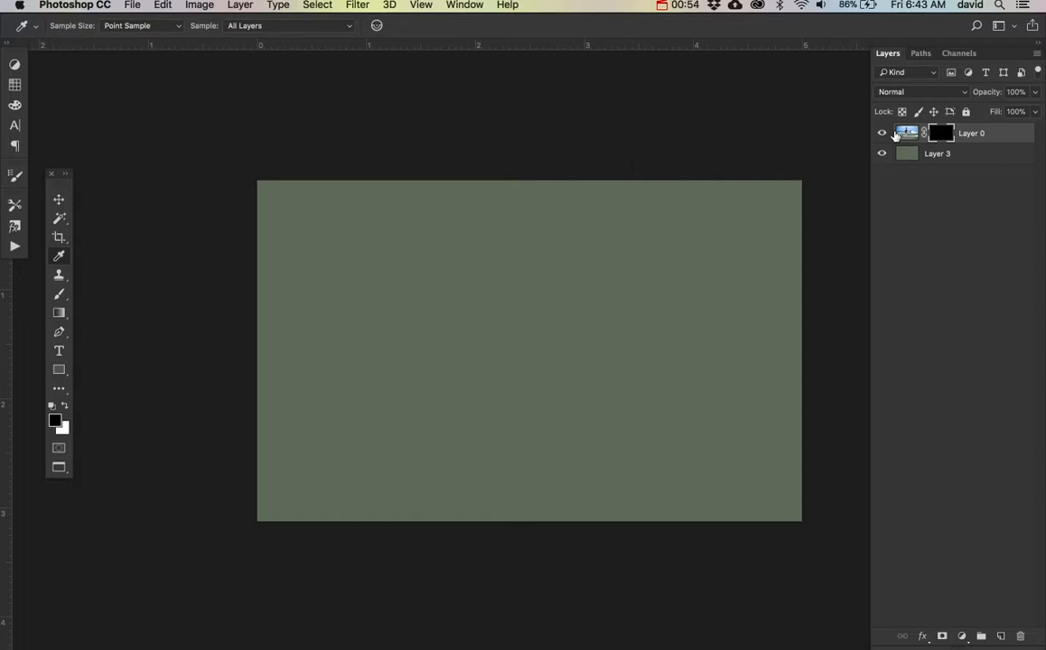
key(super+BackSpace)
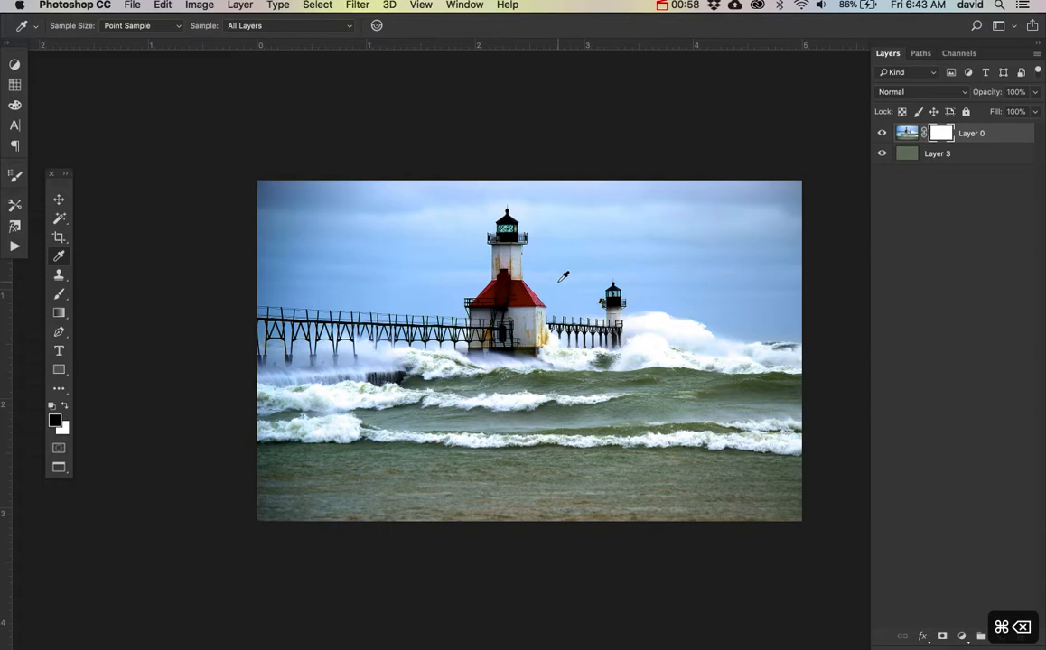
Delete the layer mask from Layer 0 without applying it.
drag(940, 135, 1020, 636)
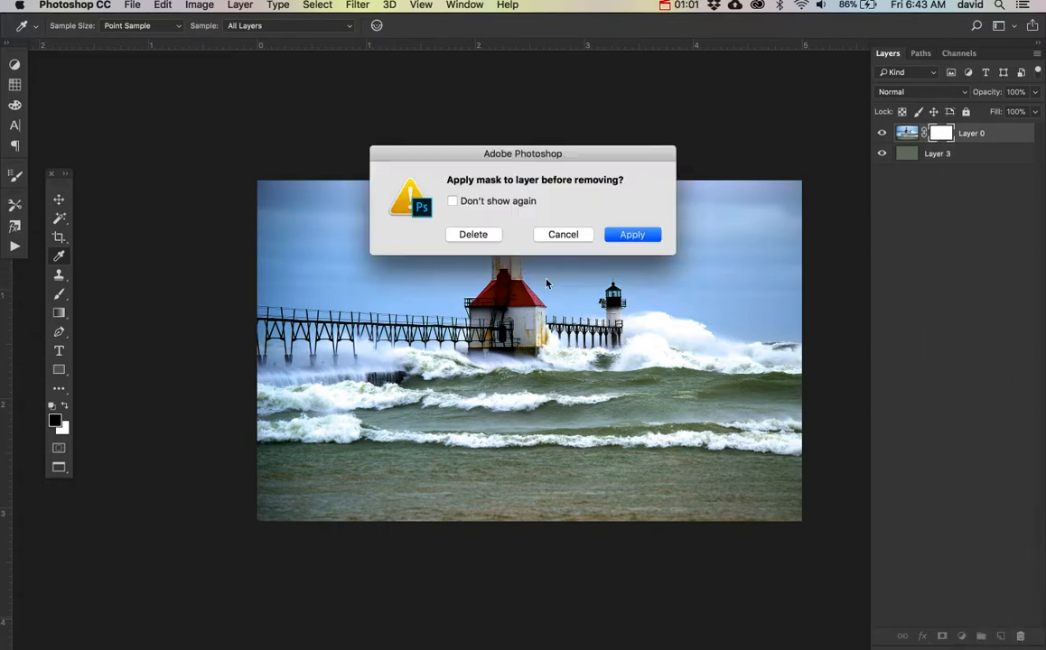
click(492, 234)
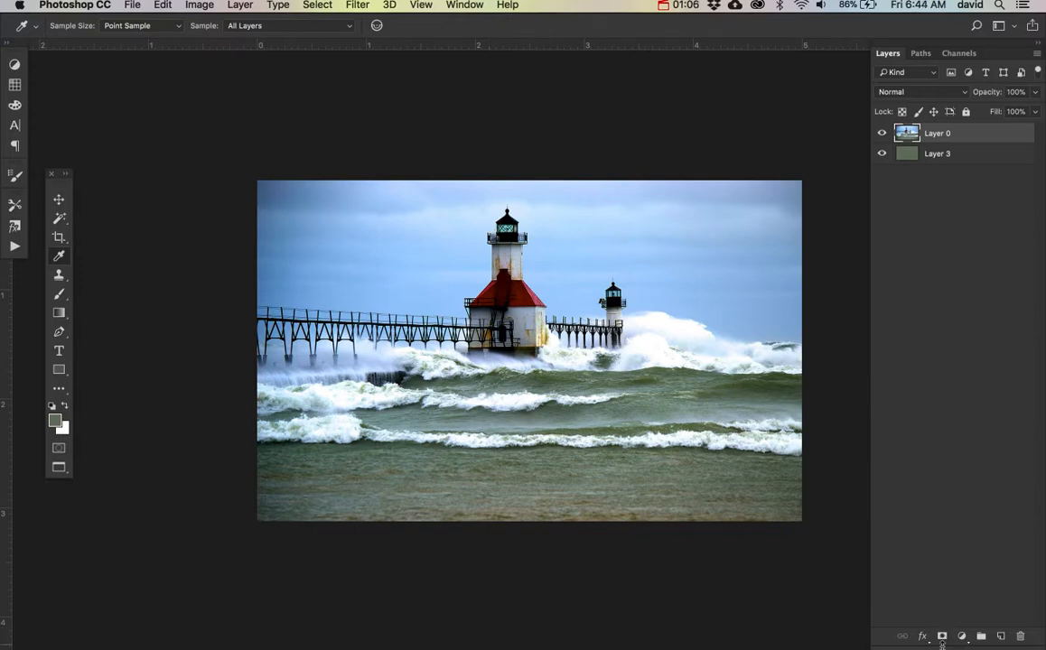
Add a Hide All mask to Layer 0 and reduce the soft Brush to size 1000.
alt+click(942, 637)
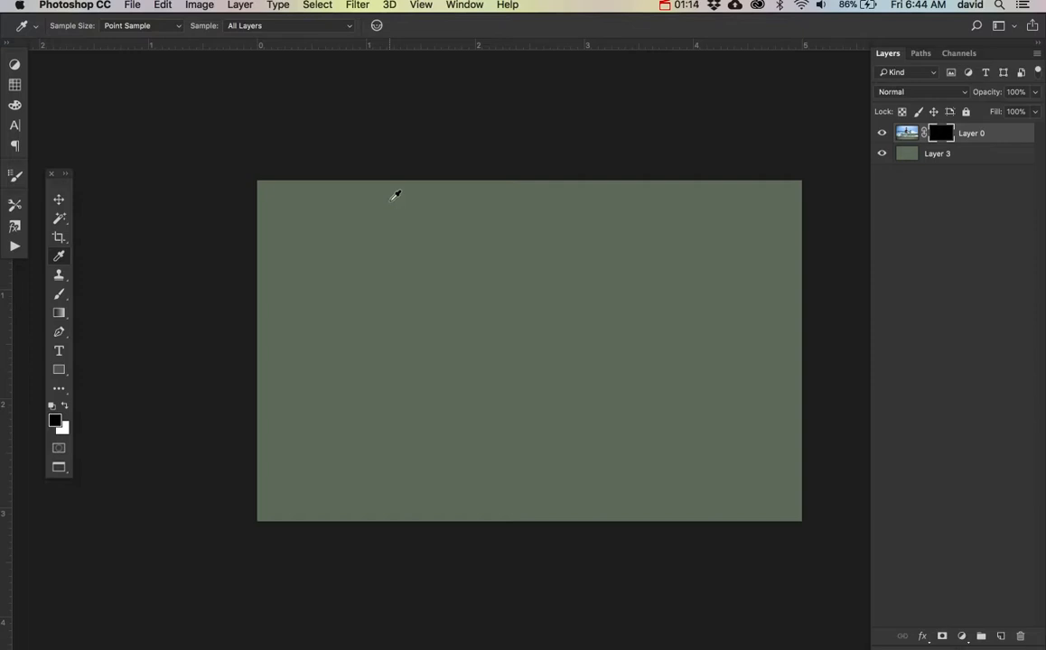
key(b)
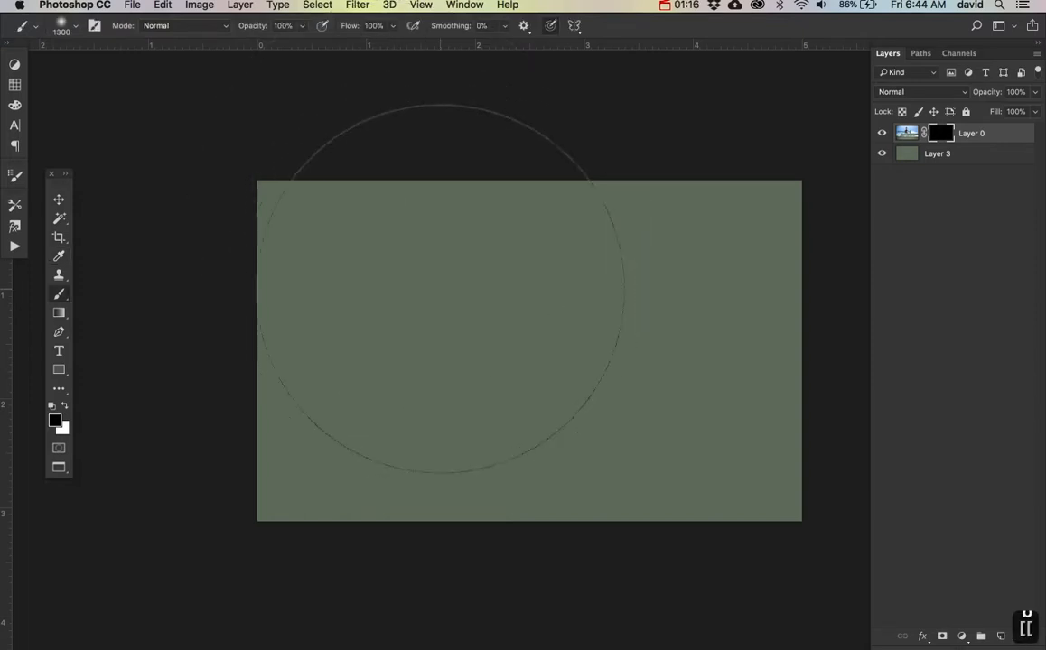
key(bracketleft)
key(bracketleft)
key(bracketleft)
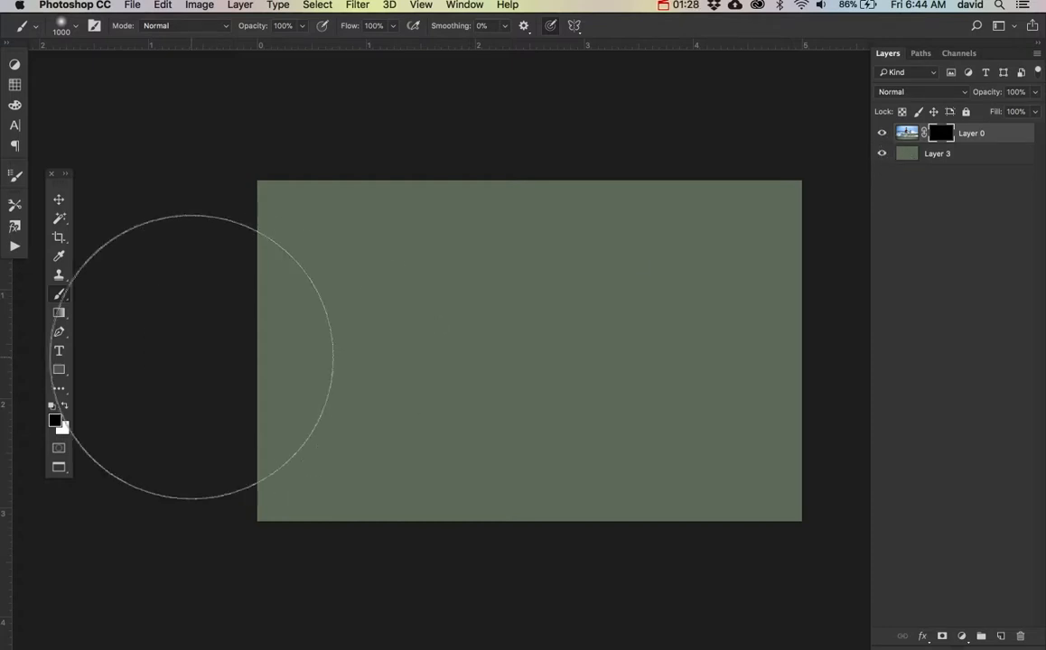
Dab white twice on Layer 0's mask with a size 1300 soft brush to reveal the lighthouse in the image centre.
click(66, 411)
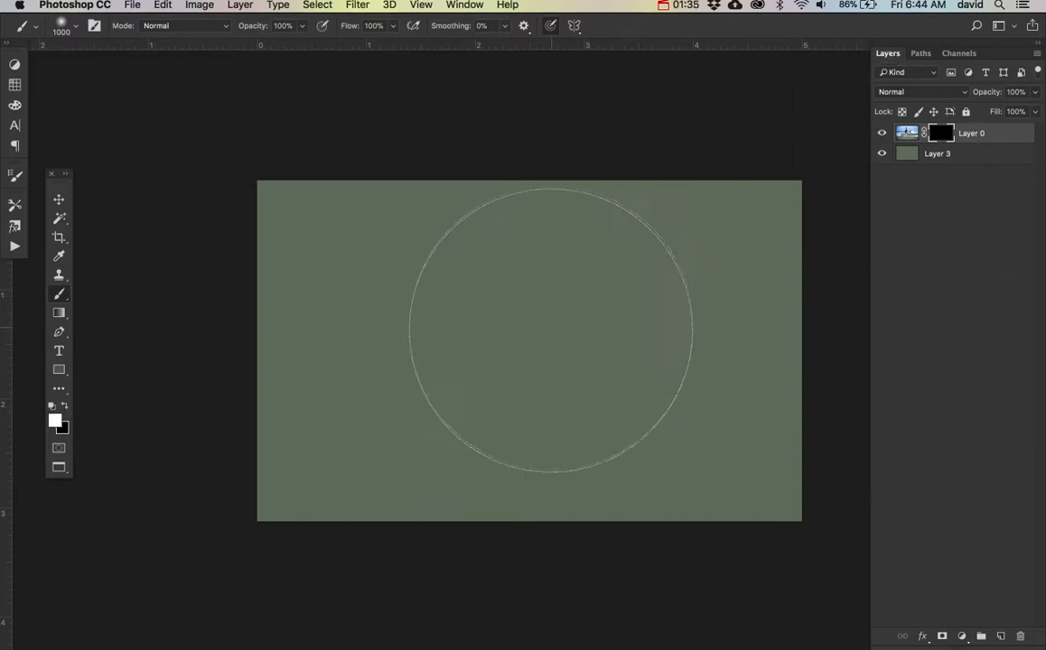
key(bracketright)
key(bracketright)
key(bracketright)
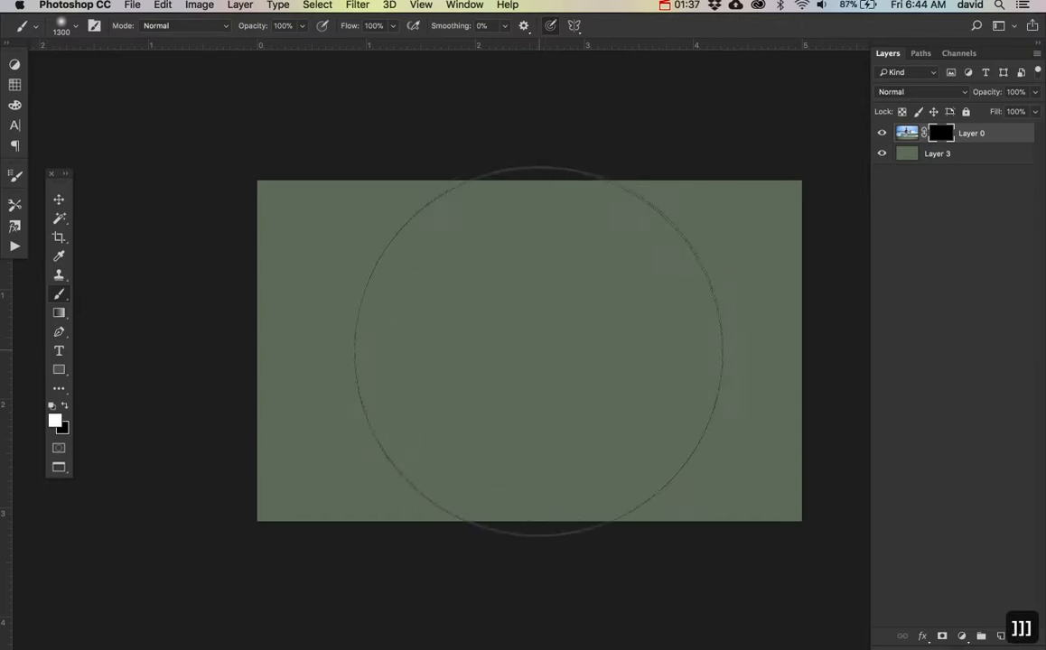
click(536, 351)
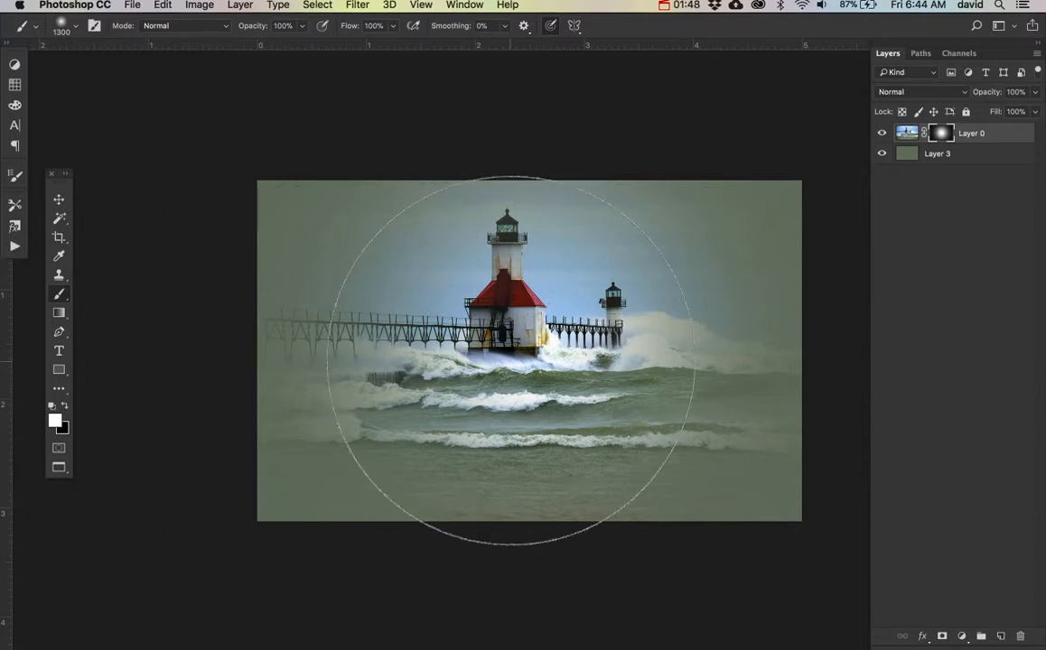
click(507, 354)
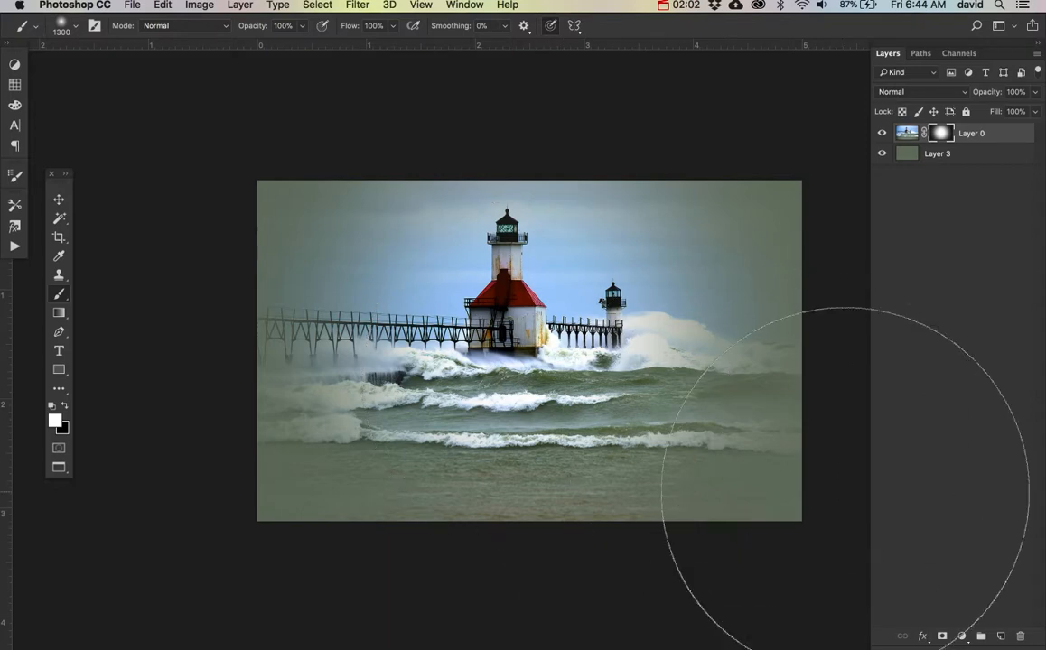
Create a new layer above Layer 0, fill it with black and name it "black overlay".
key(super+alt+shift+n)
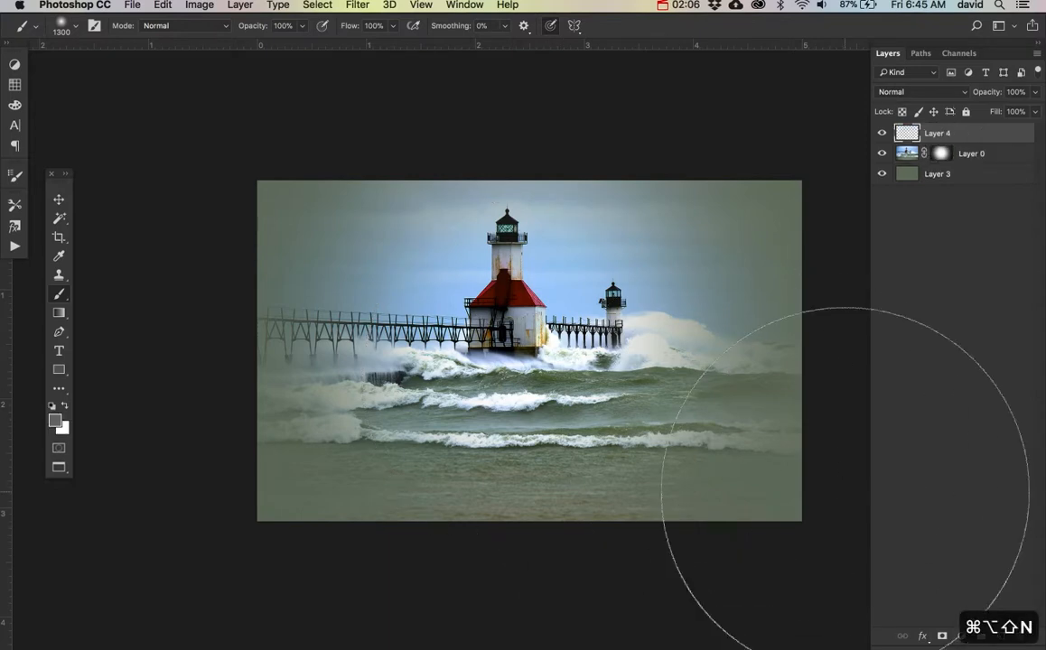
key(d)
key(alt+BackSpace)
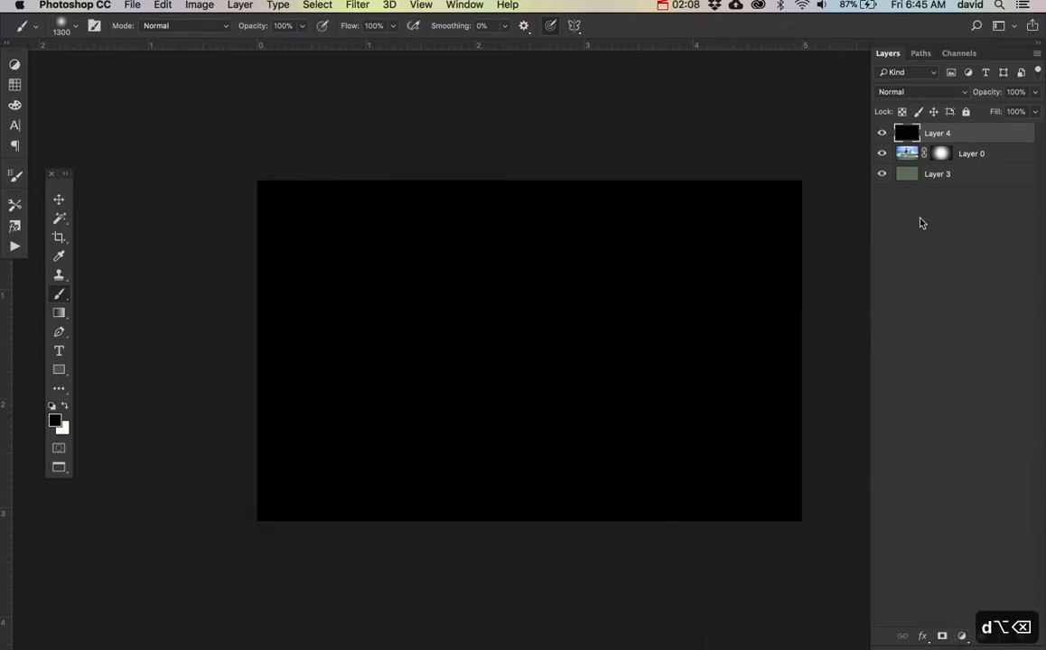
double_click(937, 134)
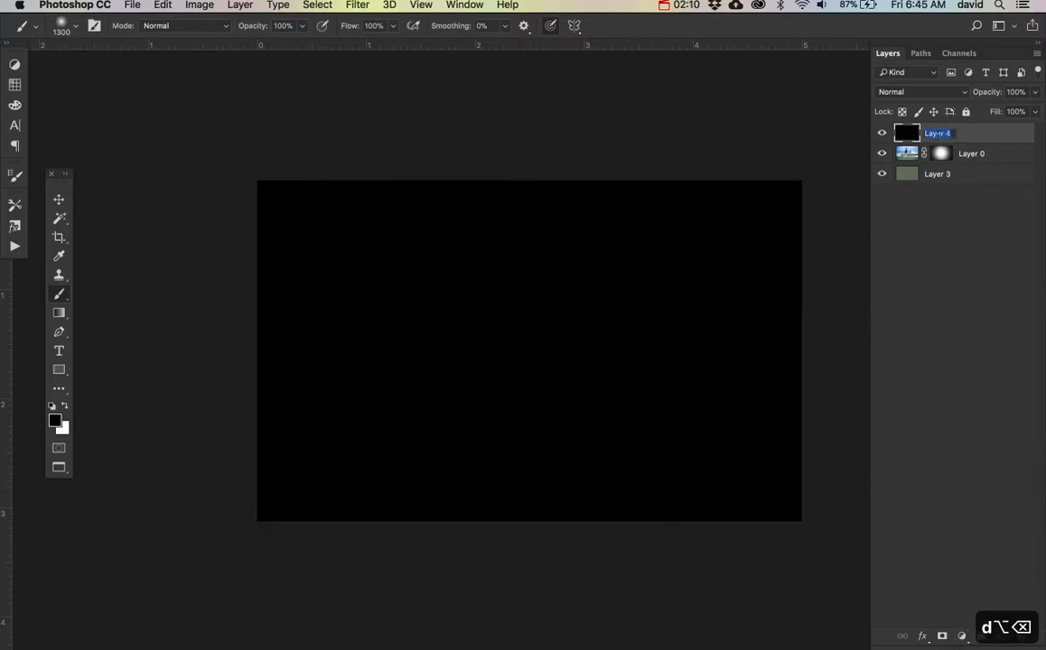
text(black overla)
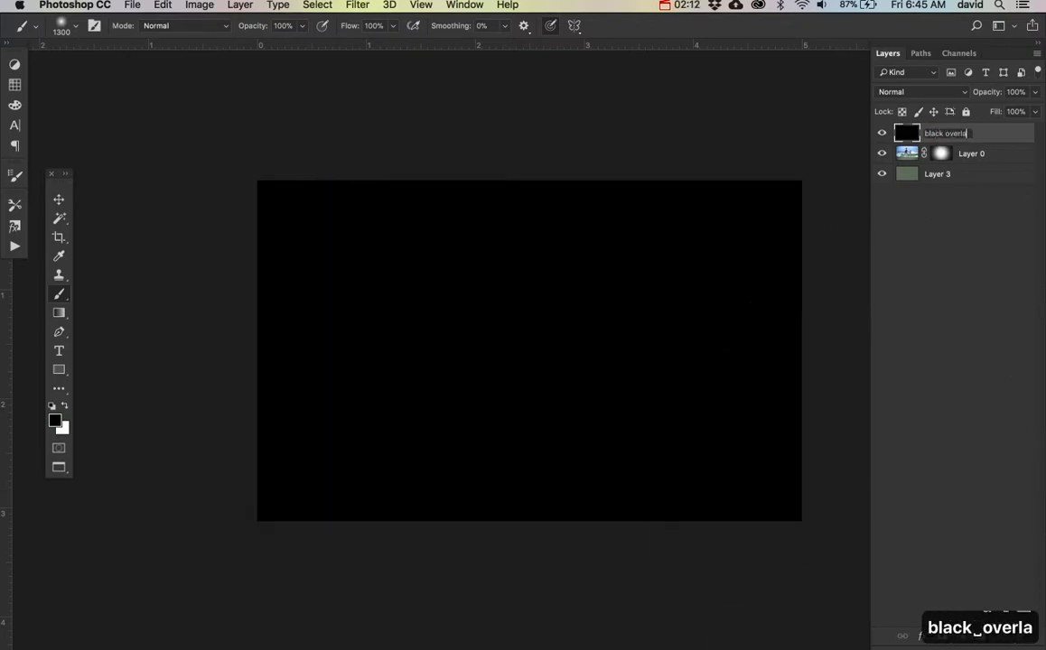
text(y)
key(Return)
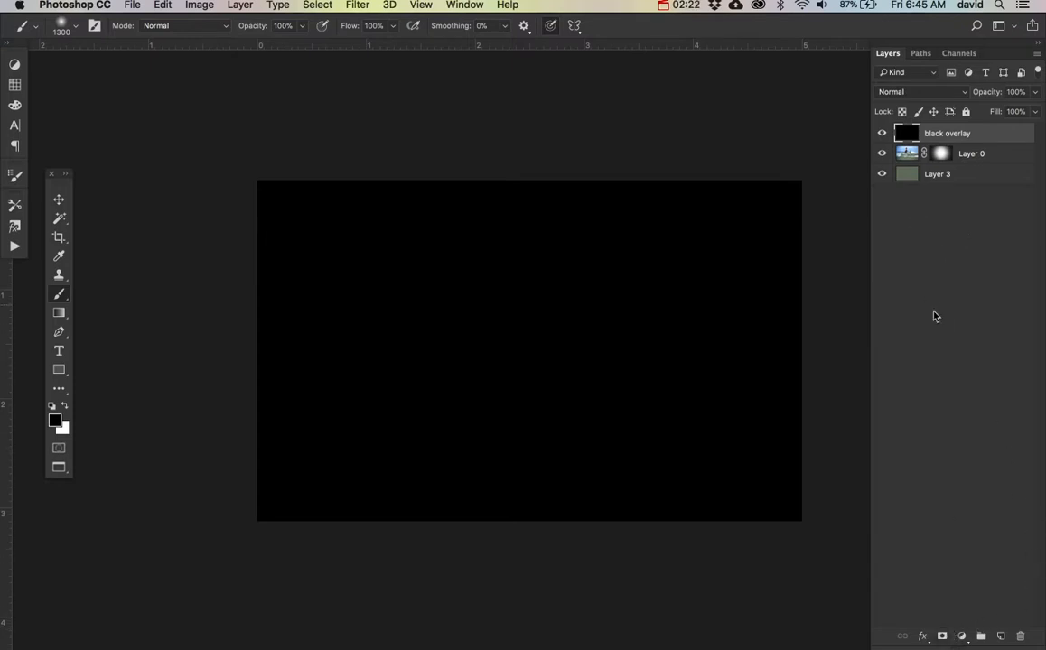
Add a Hide All mask to the black overlay layer and paint white down both side edges of the image to darken them.
alt+click(942, 637)
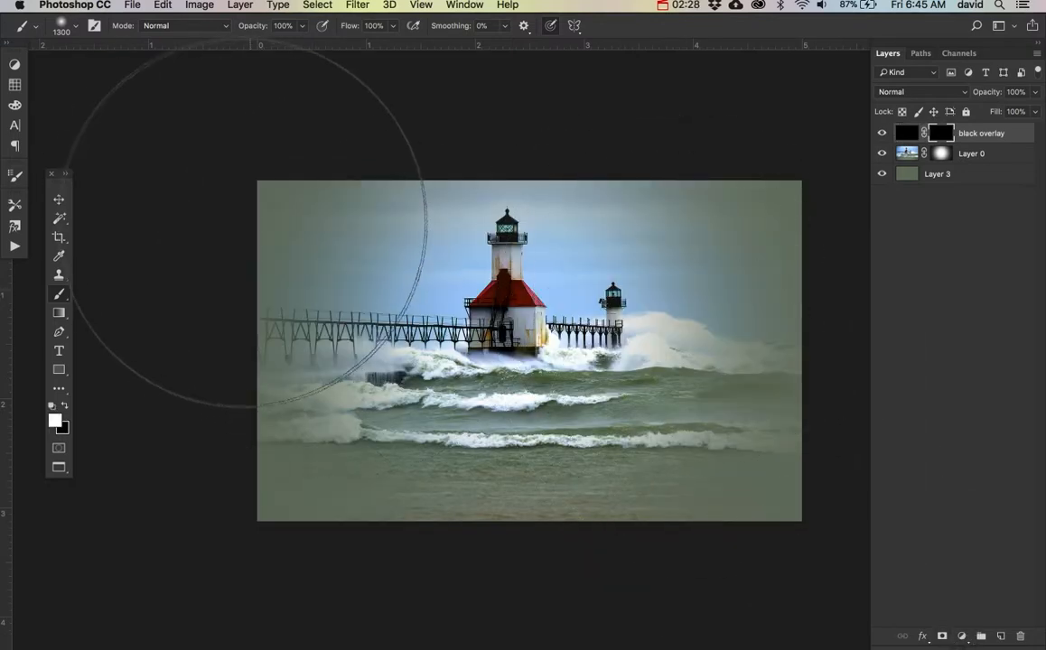
mouse_move(252, 187)
mouse_down()
mouse_move(210, 504)
mouse_move(224, 532)
mouse_up()
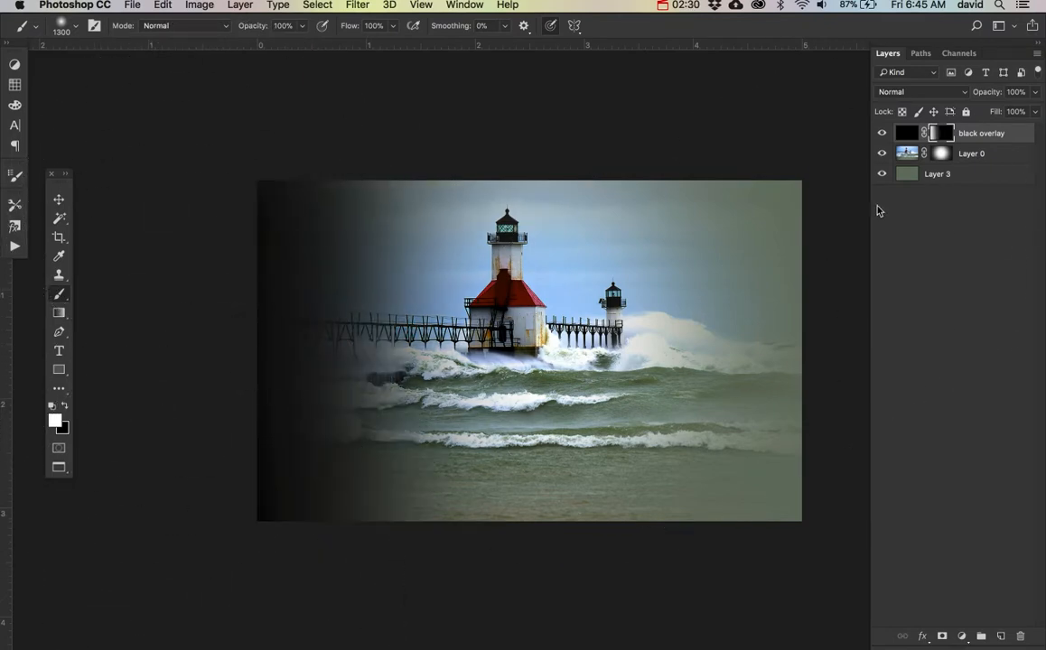
mouse_move(840, 164)
mouse_down()
mouse_move(864, 548)
mouse_move(866, 537)
mouse_up()
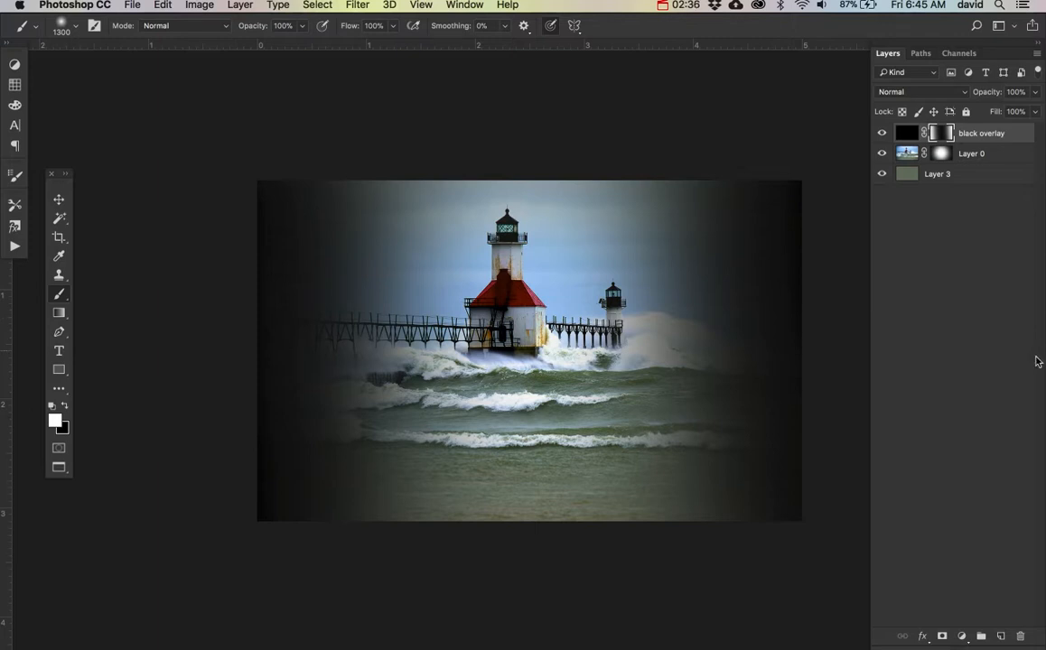
Create a new layer above the black overlay and fill it with a bright, fully saturated orange.
click(1001, 636)
key(x)
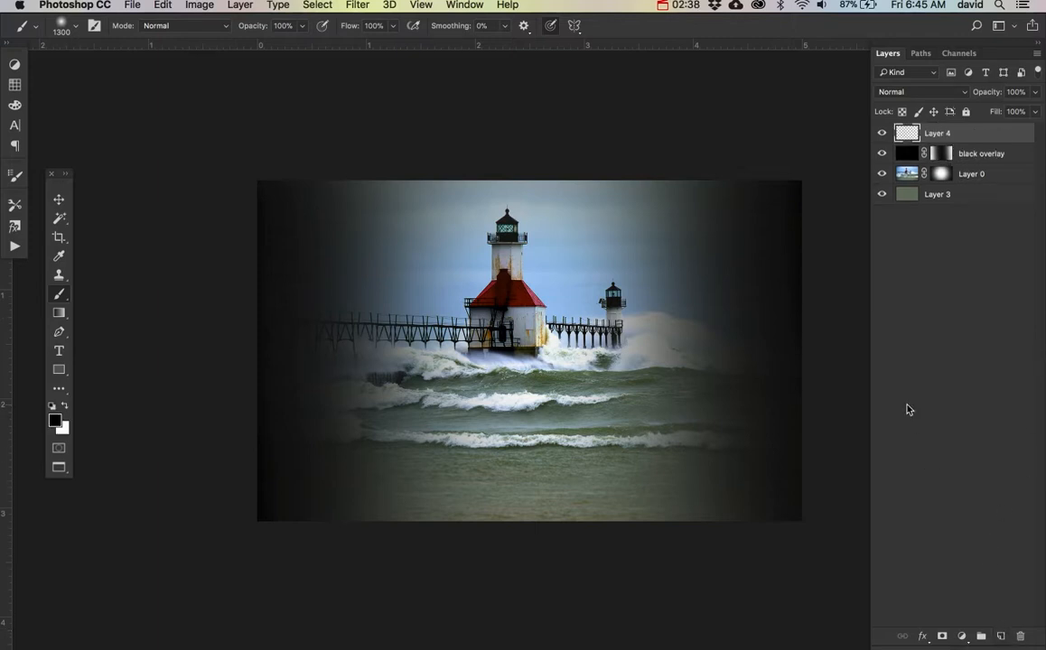
click(54, 419)
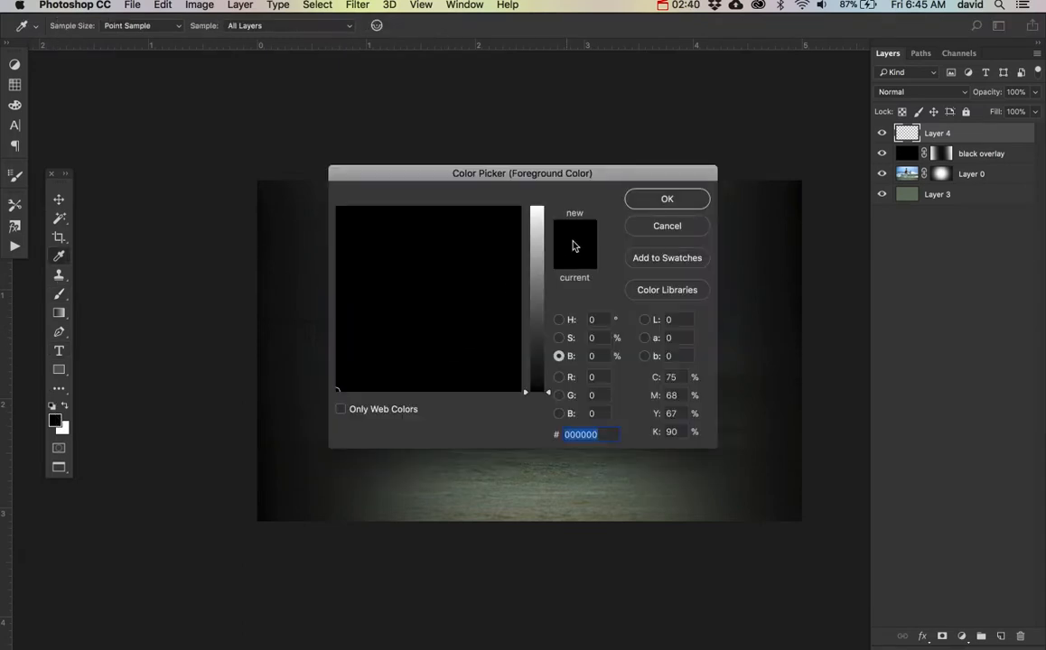
click(537, 209)
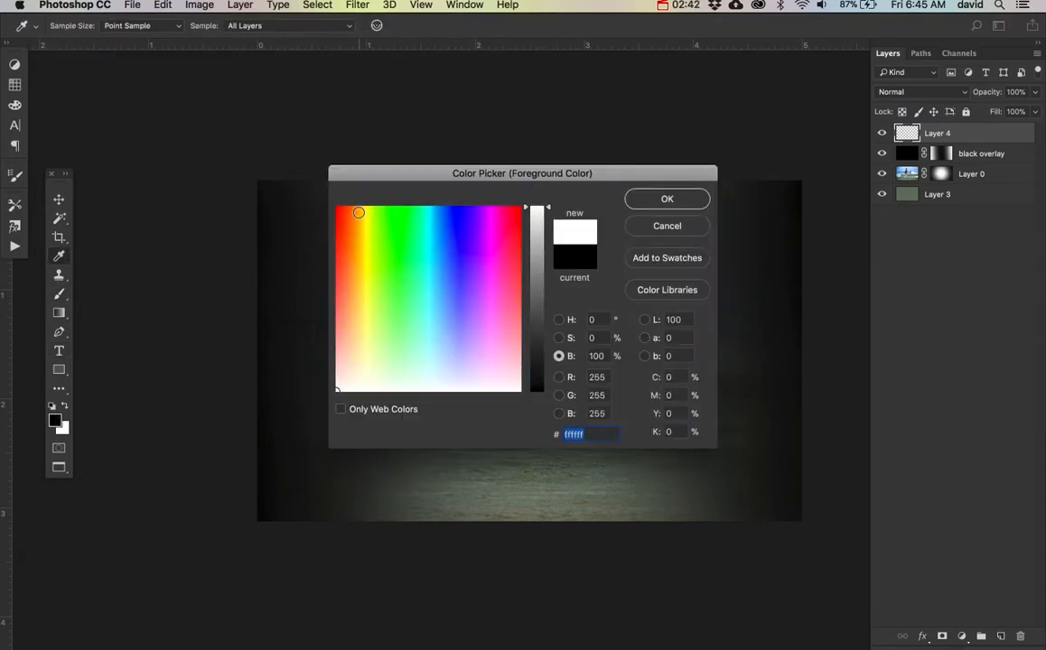
click(358, 213)
click(664, 201)
key(b)
key(alt+BackSpace)
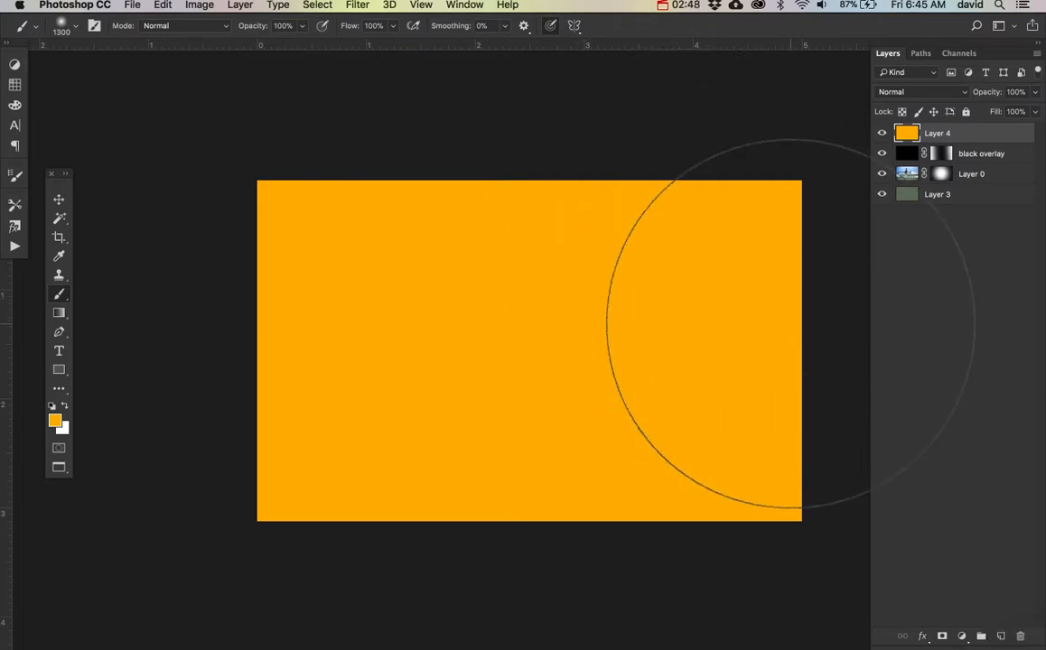
Cycle through the blend modes of the orange layer and settle on Overlay.
key(v)
key(shift+plus)
key(shift+plus)
key(shift+plus)
key(shift+plus)
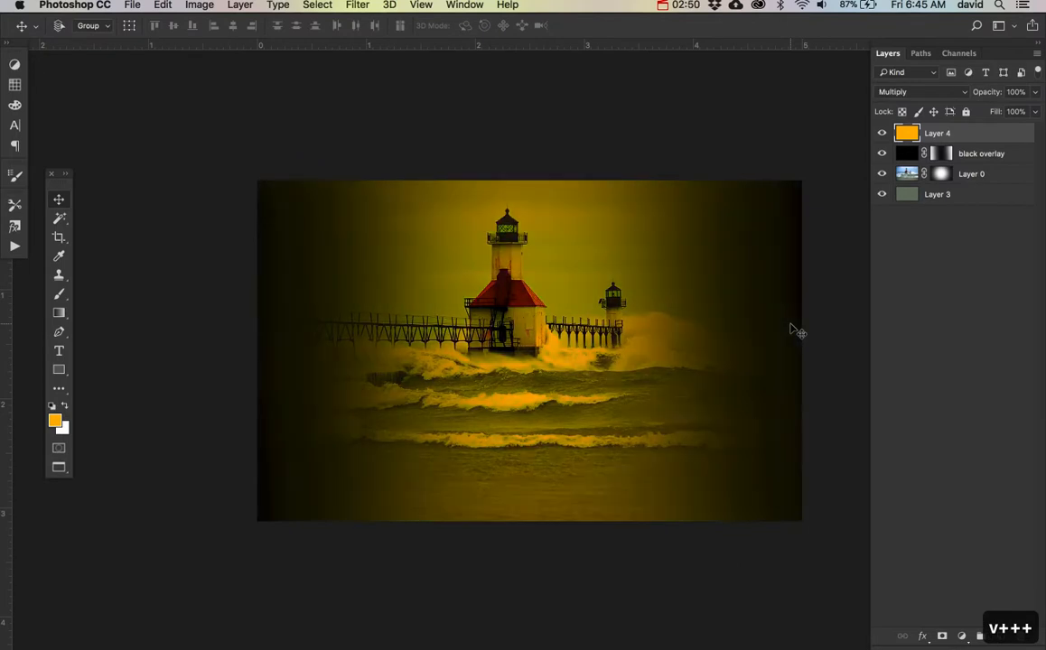
key(shift+plus)
key(shift+plus)
key(shift+plus)
key(shift+plus)
key(shift+plus)
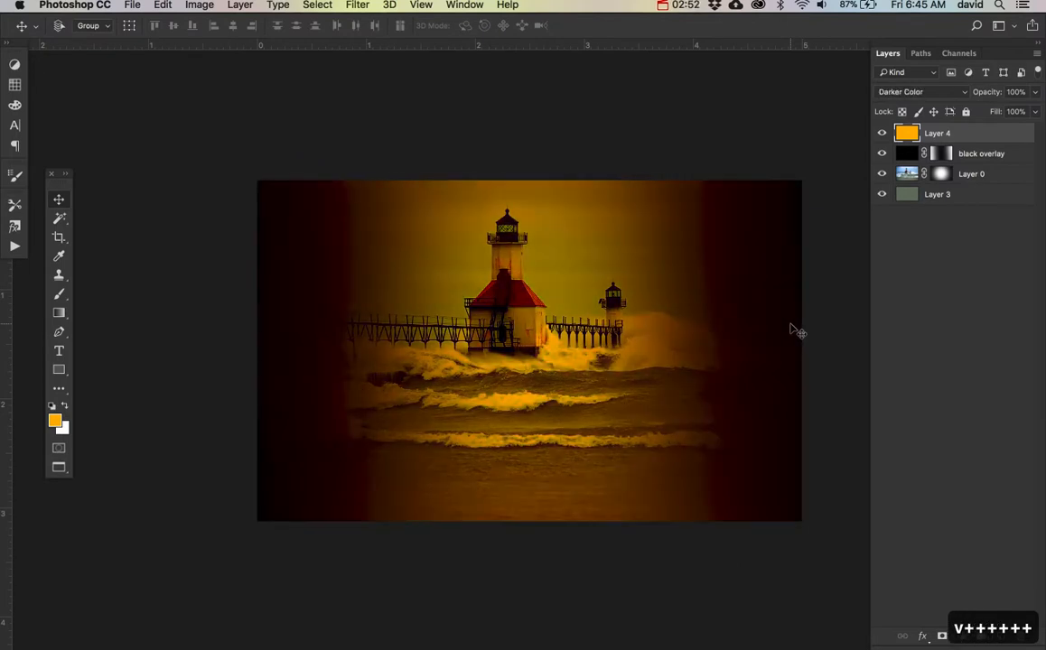
key(shift+plus)
key(shift+plus)
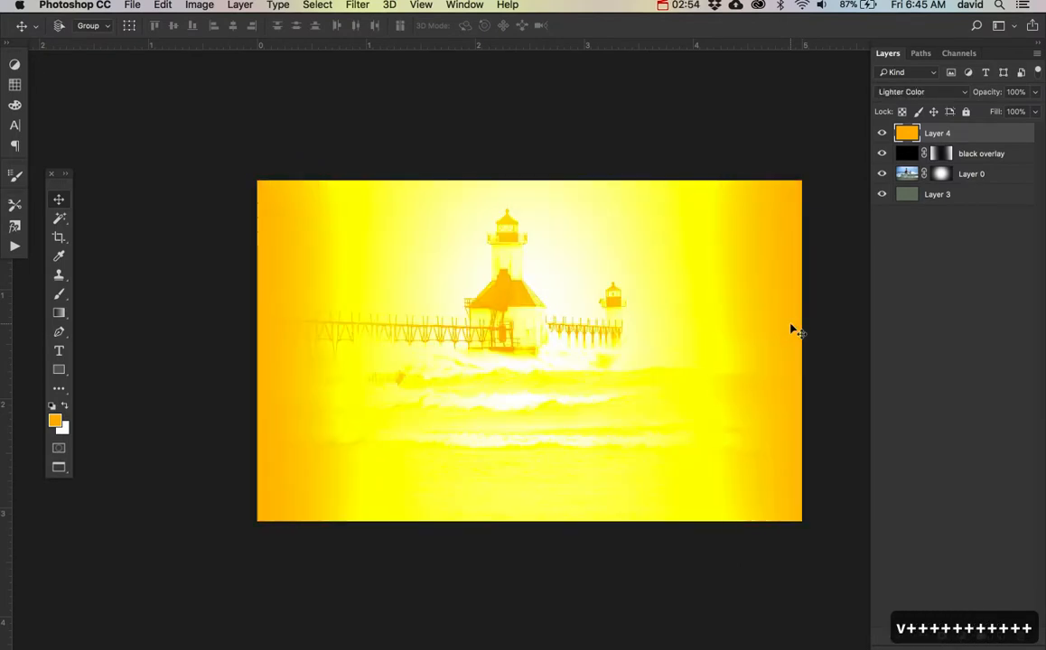
key(shift+plus)
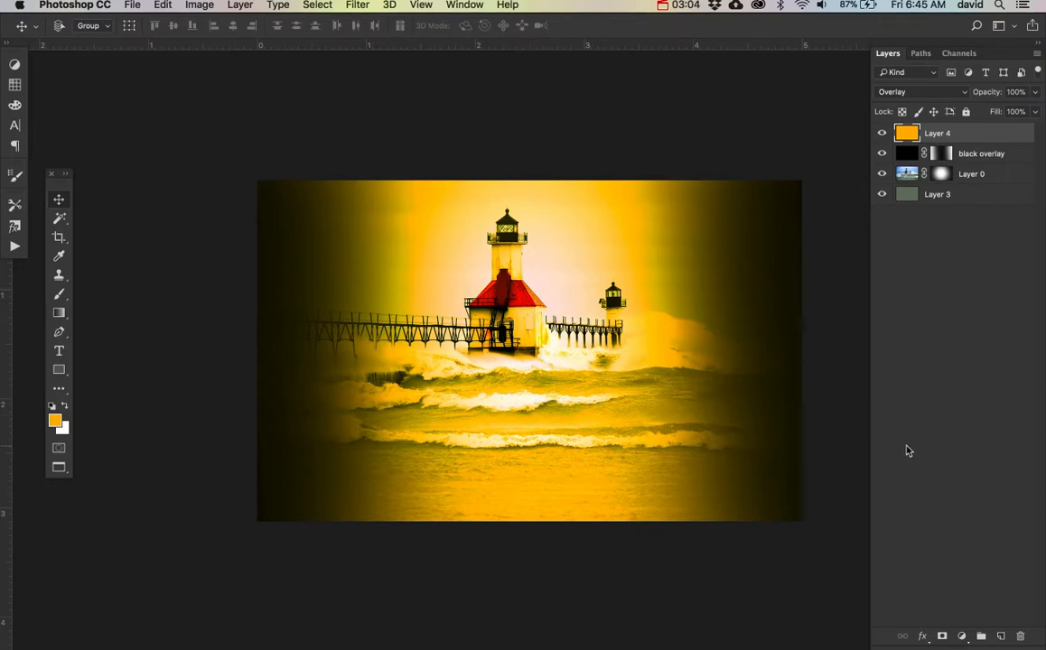
Add a Hide All mask to the orange layer and paint white across the sky to reveal the orange tint there.
alt+click(942, 638)
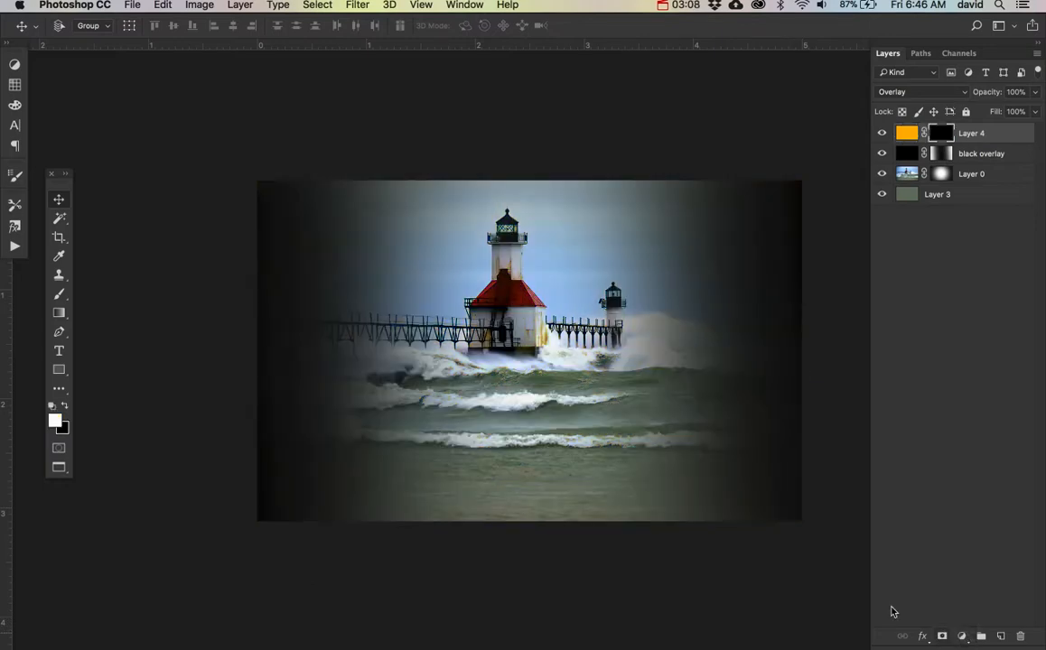
key(b)
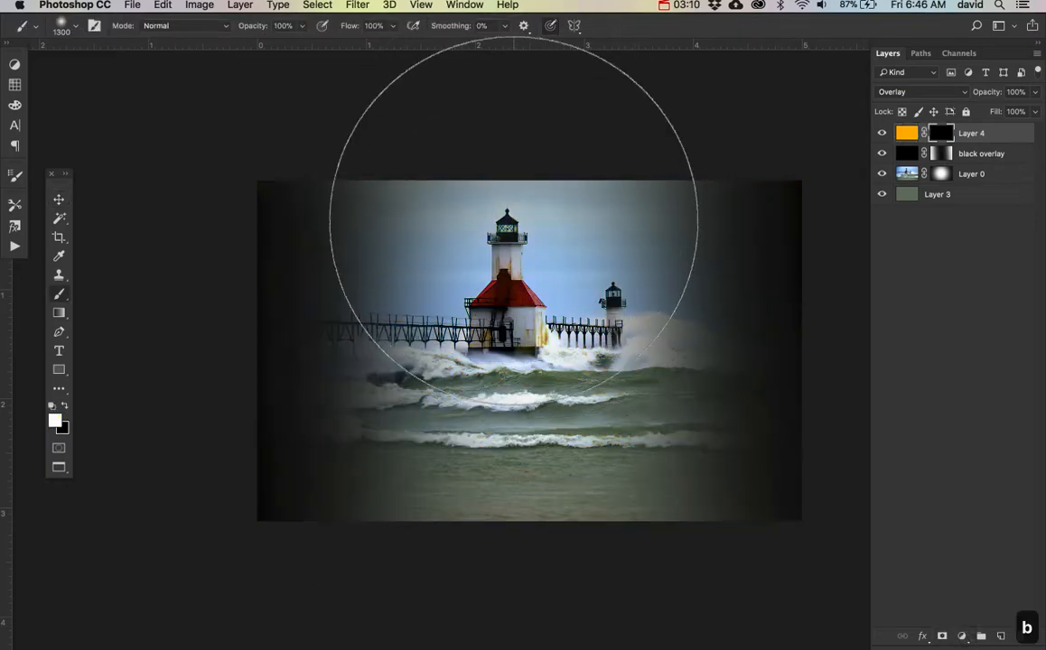
key(x)
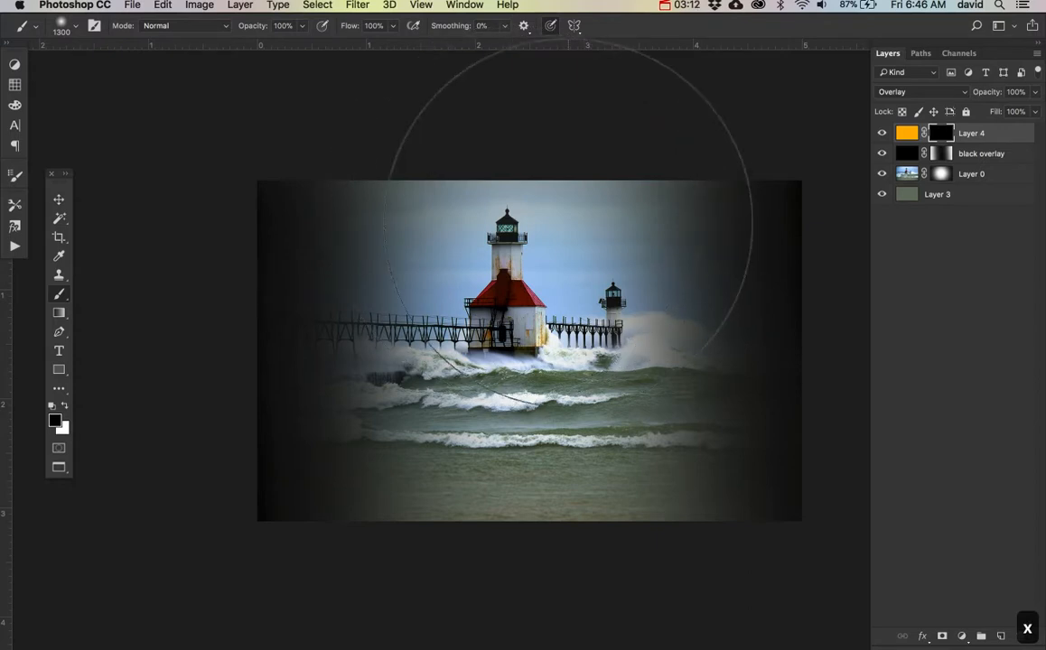
key(x)
mouse_move(565, 221)
mouse_down()
mouse_move(430, 221)
mouse_move(654, 175)
mouse_move(291, 224)
mouse_up()
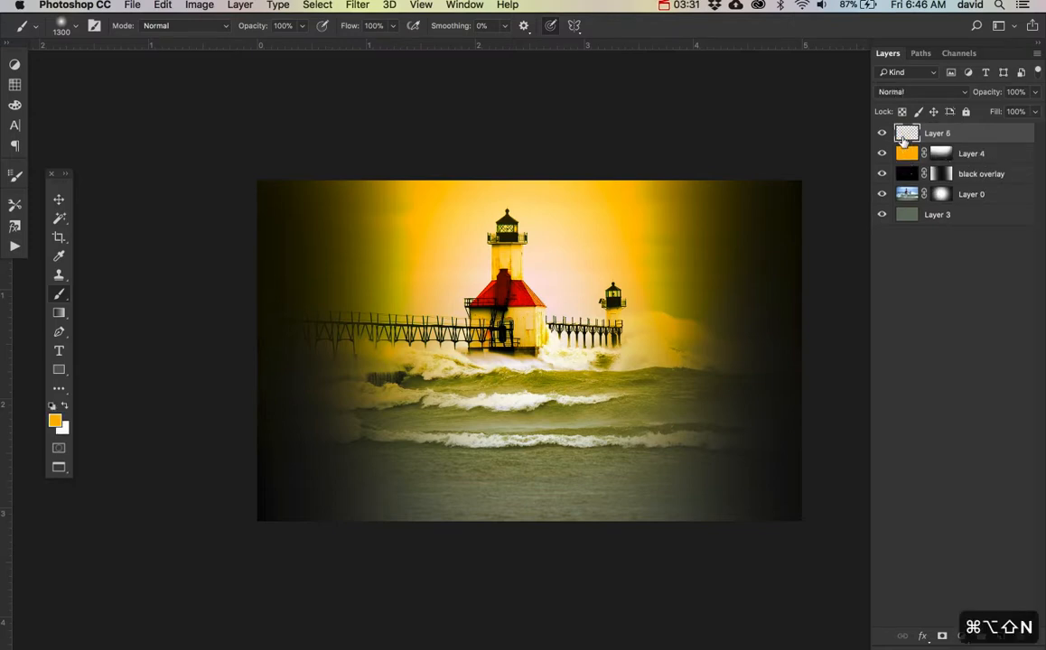
Set the foreground color to red ff0a49 and fill the new empty layer above the orange one with it.
click(55, 421)
click(536, 211)
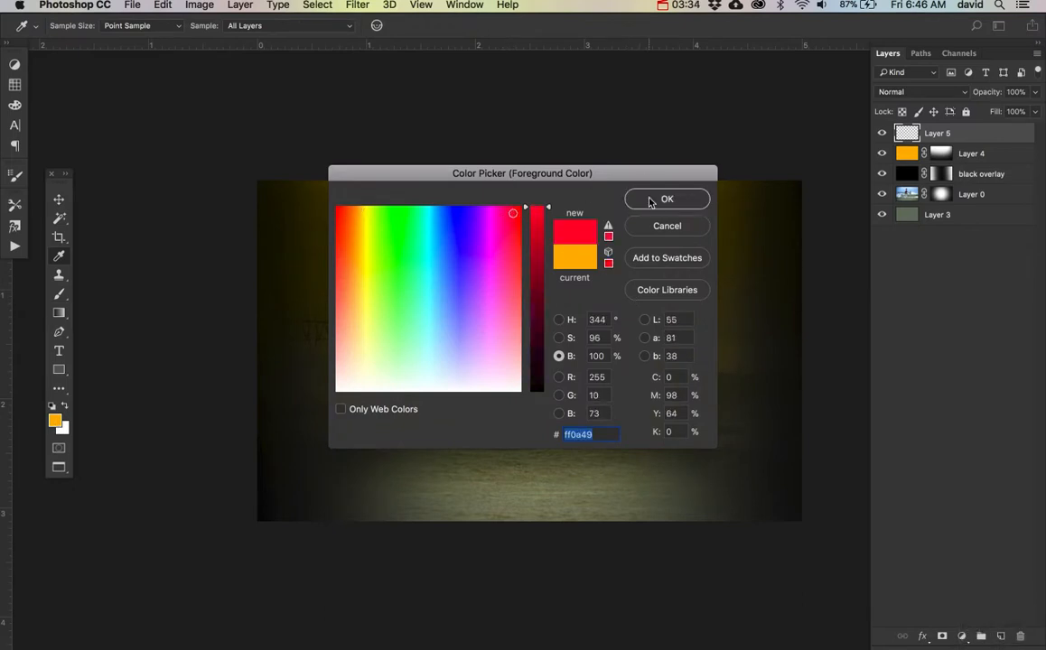
click(649, 199)
key(alt+BackSpace)
Try blend modes on the red layer, including Luminosity, and settle on Color.
key(v)
key(shift+alt+y)
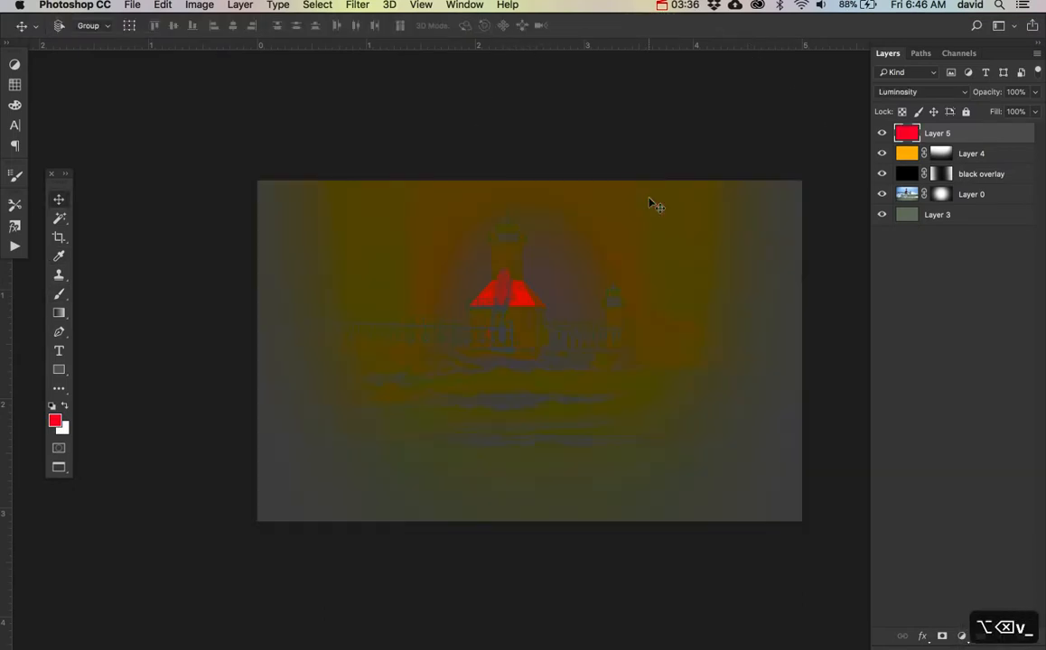
key(shift+alt+c)
click(914, 94)
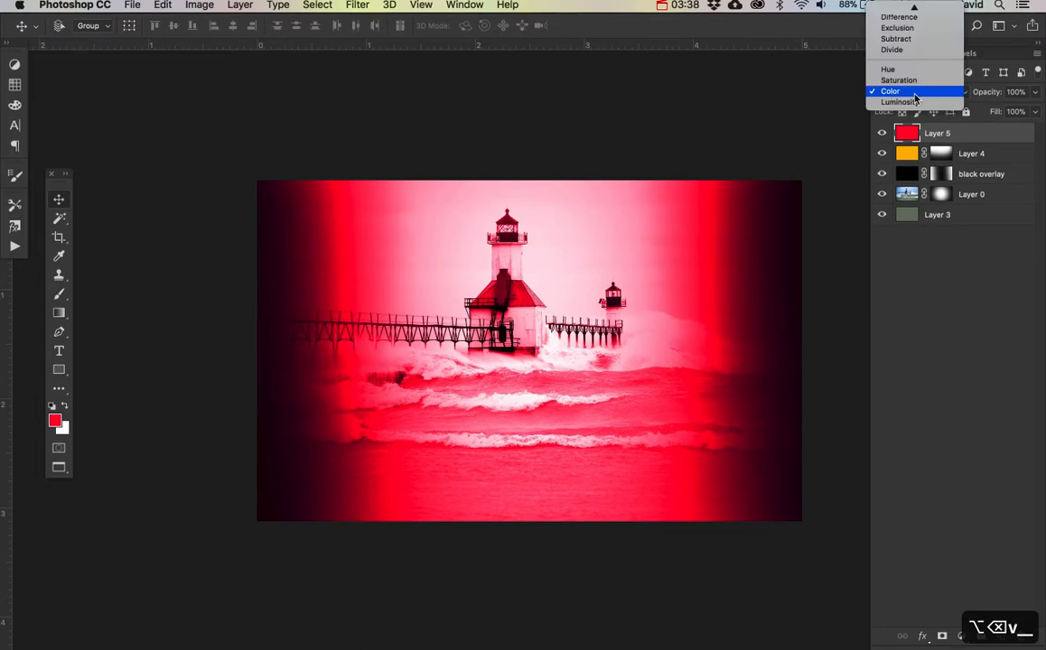
mouse_move(908, 4)
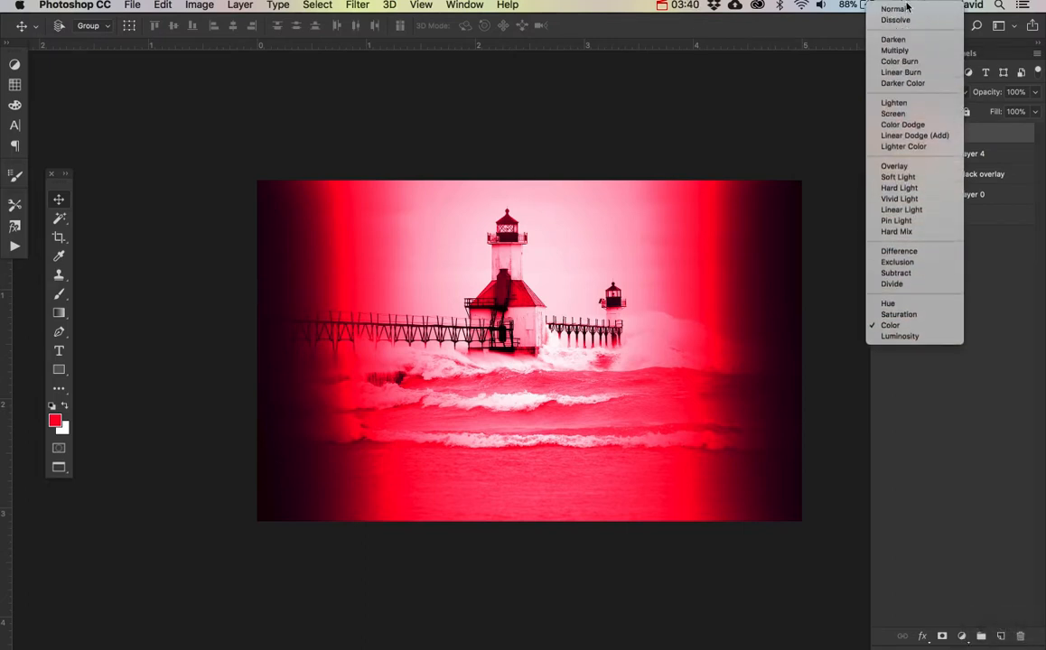
click(886, 327)
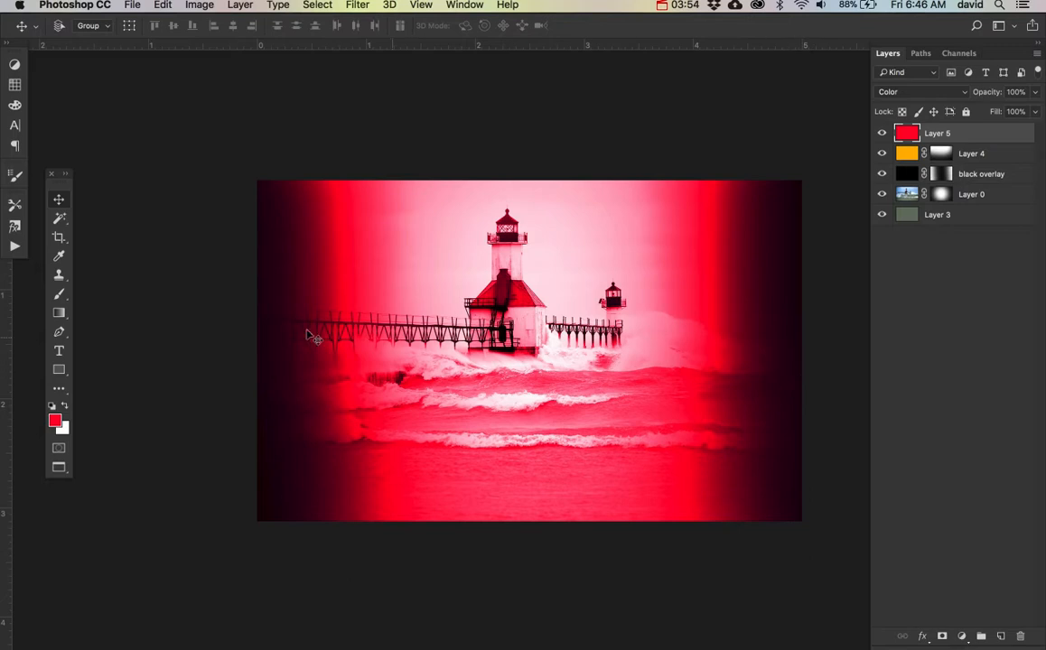
Add a white layer mask to the red layer and paint black across the sky to hide the red tint there.
click(941, 638)
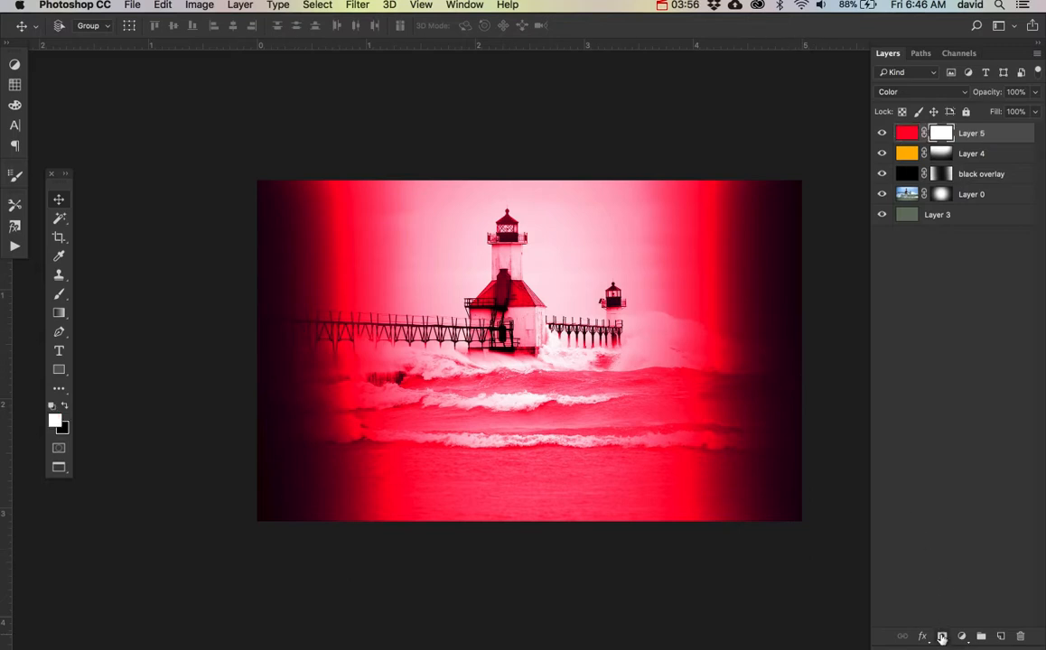
key(b)
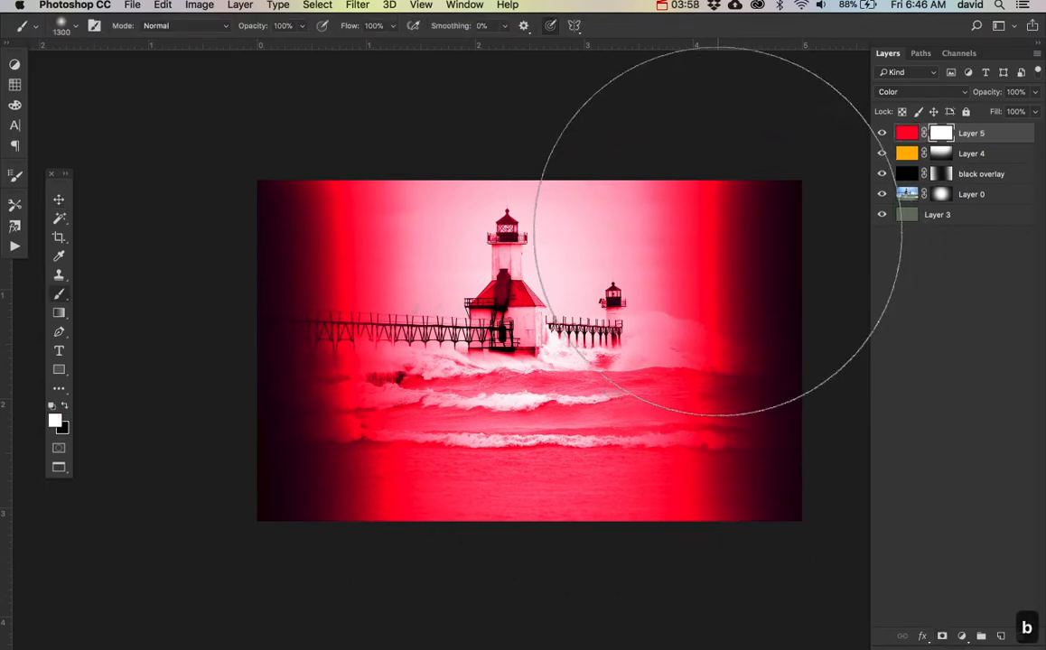
key(x)
drag(712, 164, 524, 199)
drag(312, 206, 420, 197)
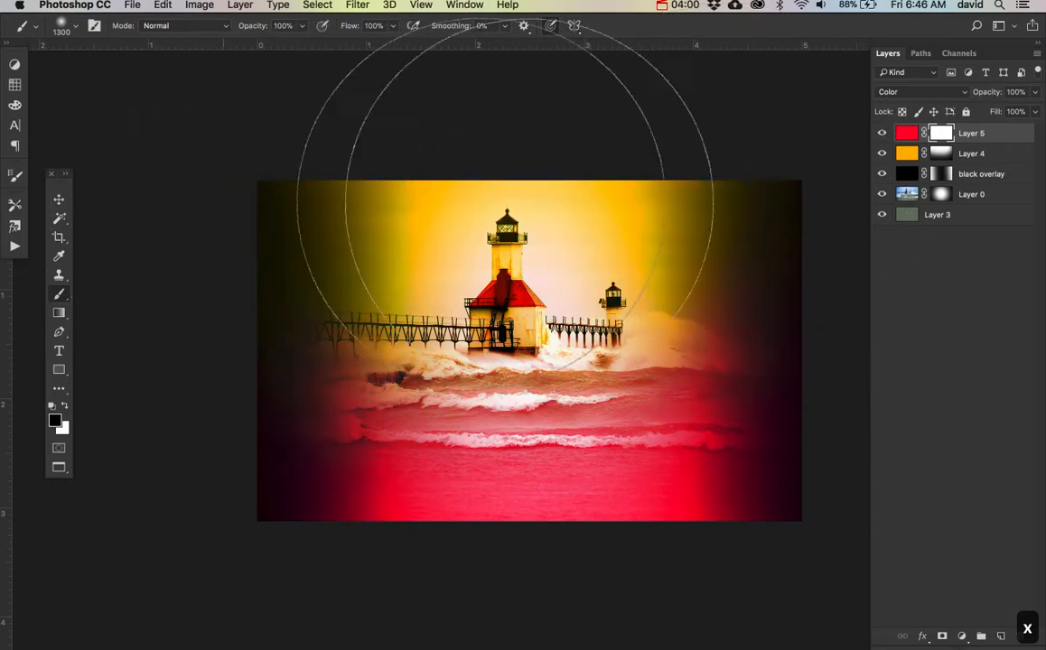
key(v)
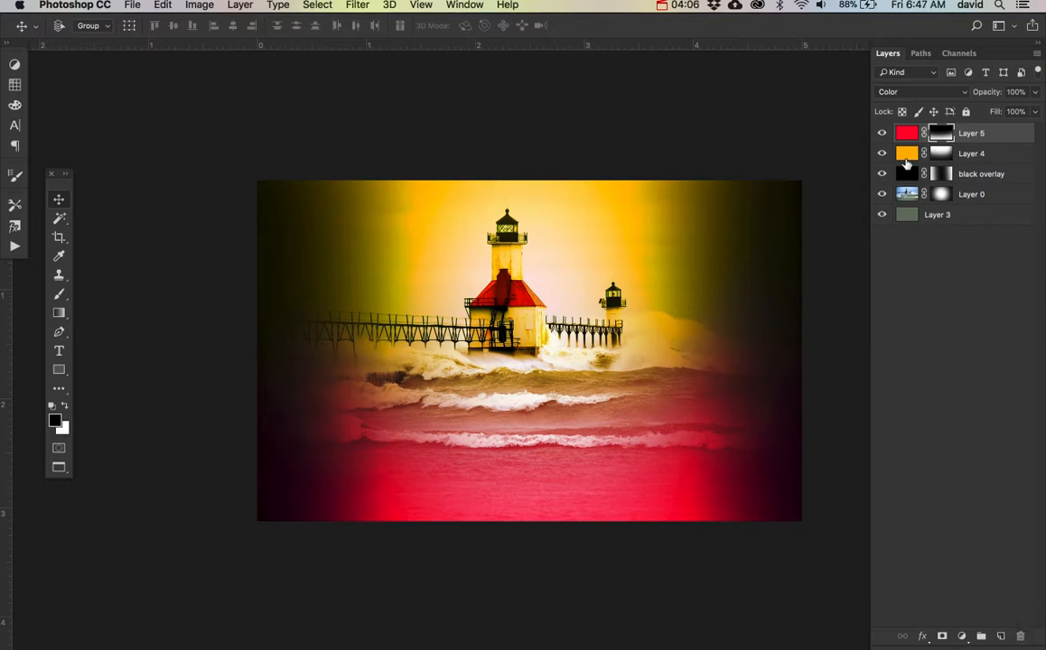
Group the red, orange and black overlay layers and toggle the group's visibility to compare the image with and without them.
shift+click(985, 178)
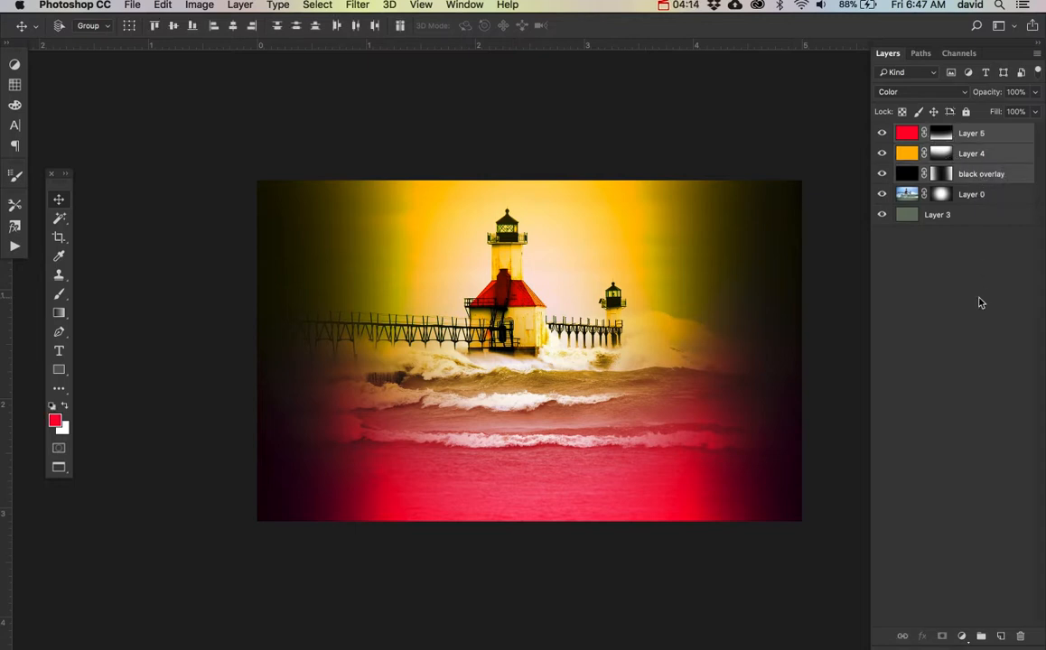
key(super+g)
click(882, 131)
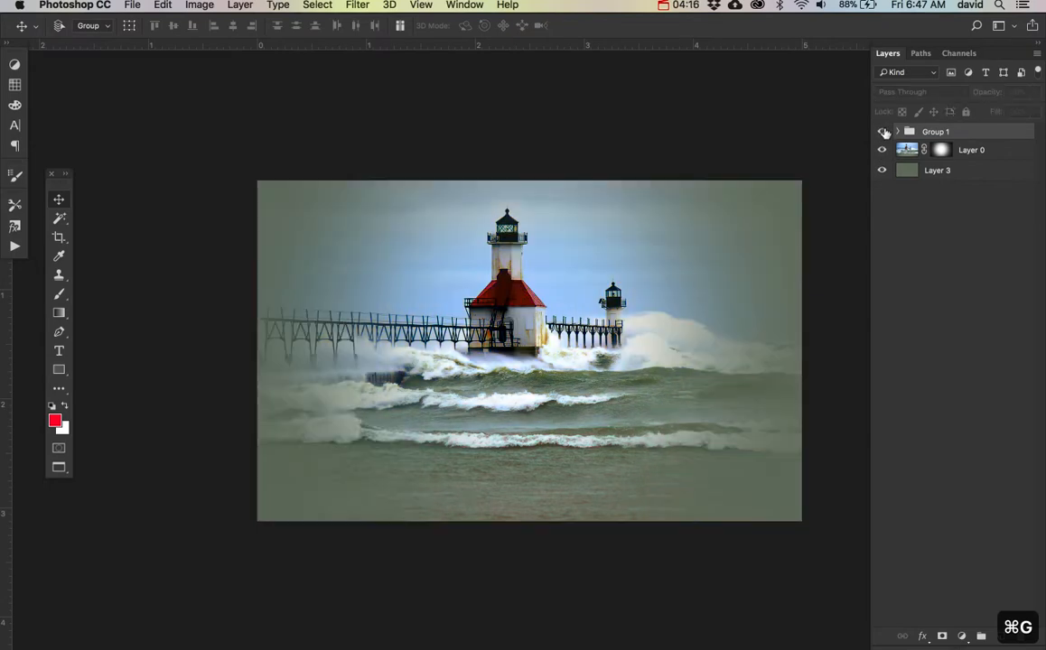
click(883, 133)
click(883, 133)
click(884, 132)
click(885, 133)
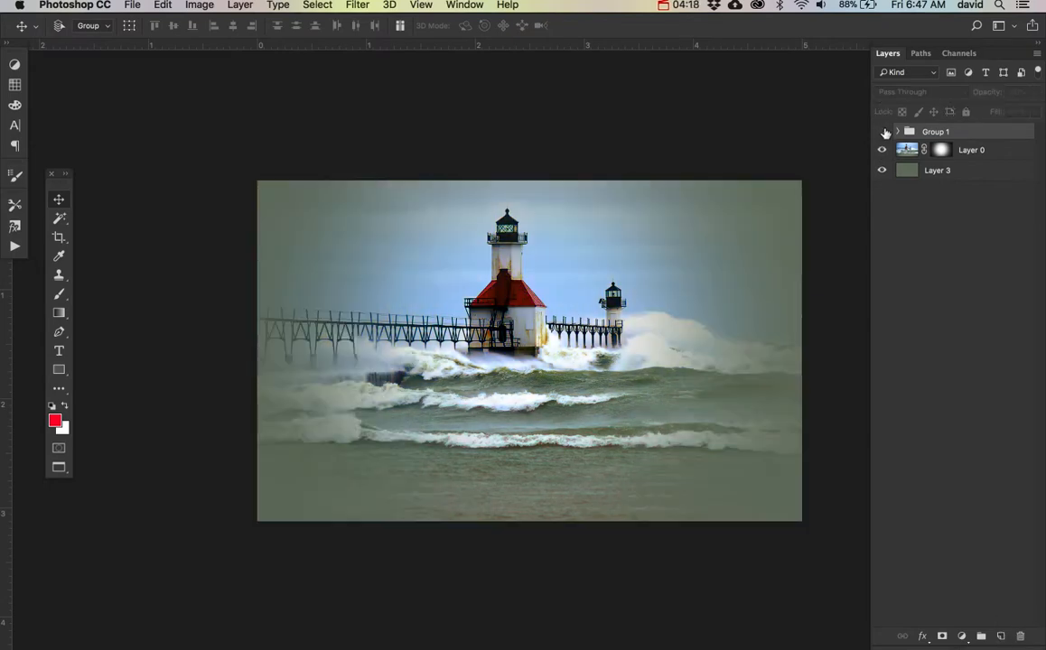
click(884, 133)
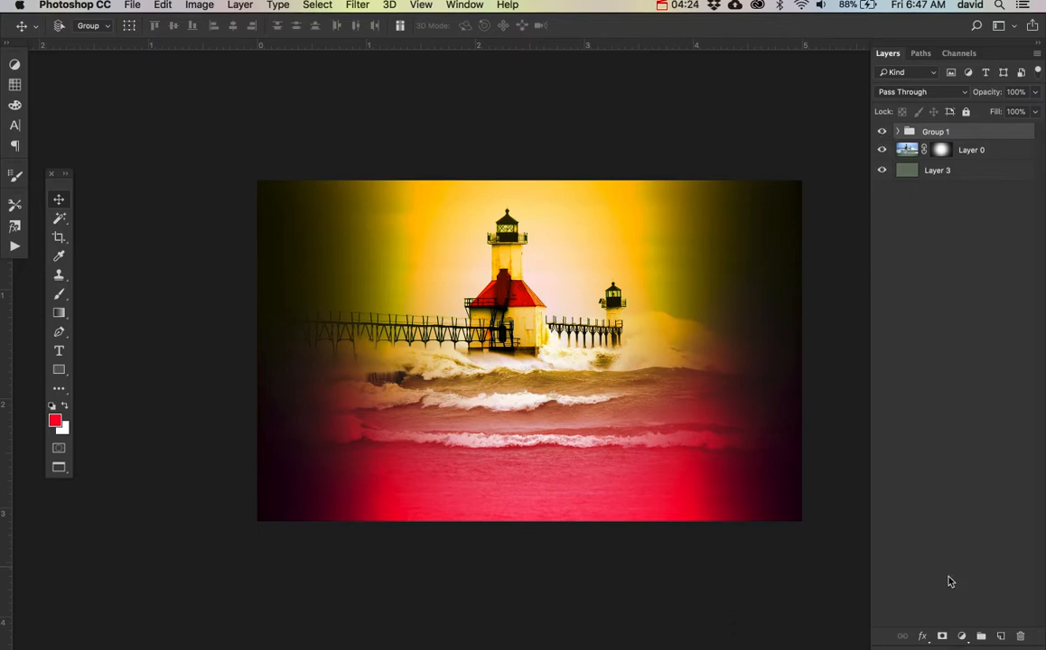
Add a white mask to the group and paint black over the central lighthouse to bring back its original colors.
click(942, 637)
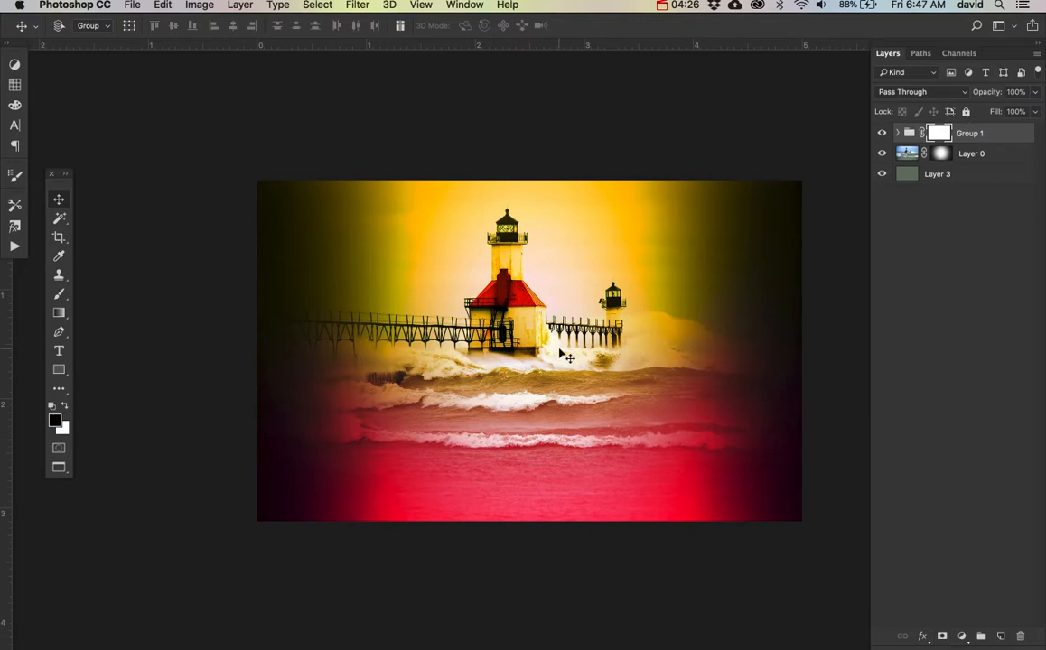
key(b)
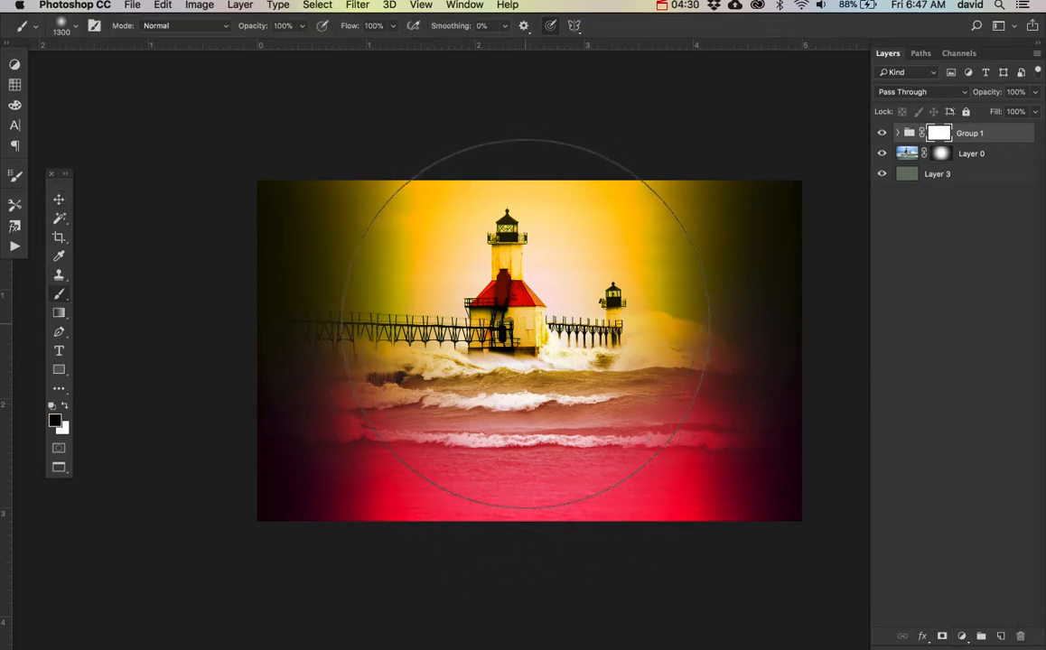
click(524, 298)
drag(524, 298, 526, 244)
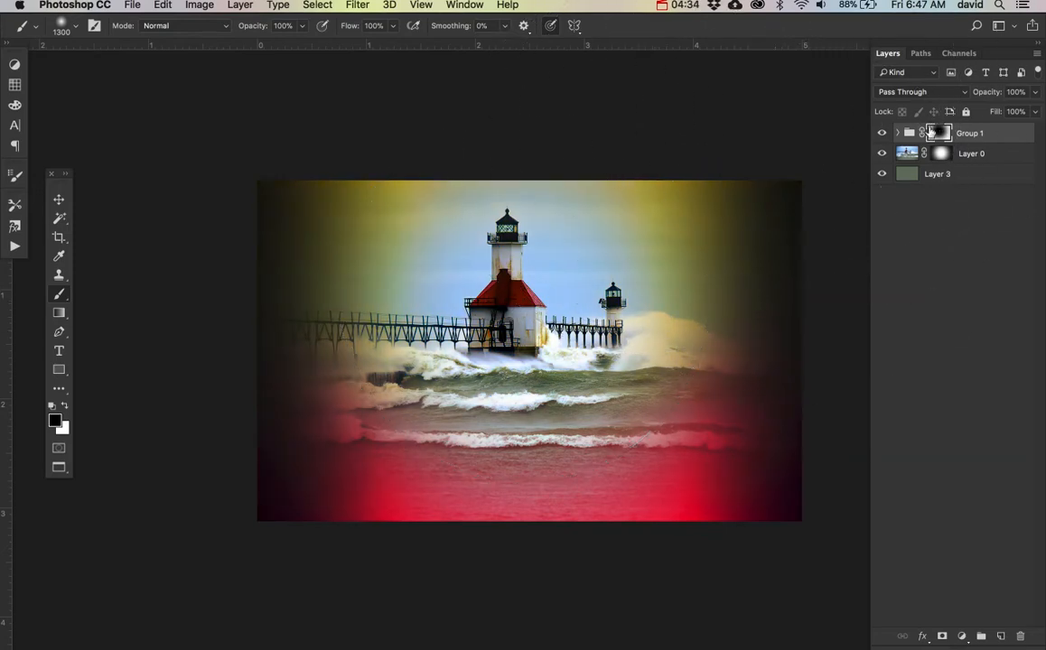
click(898, 134)
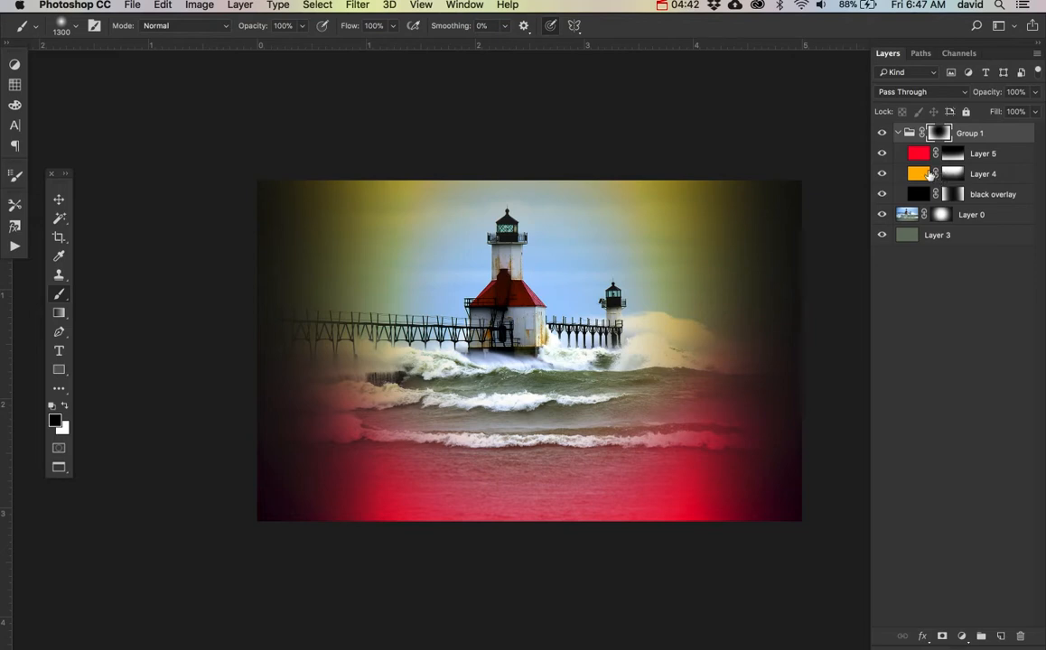
click(897, 133)
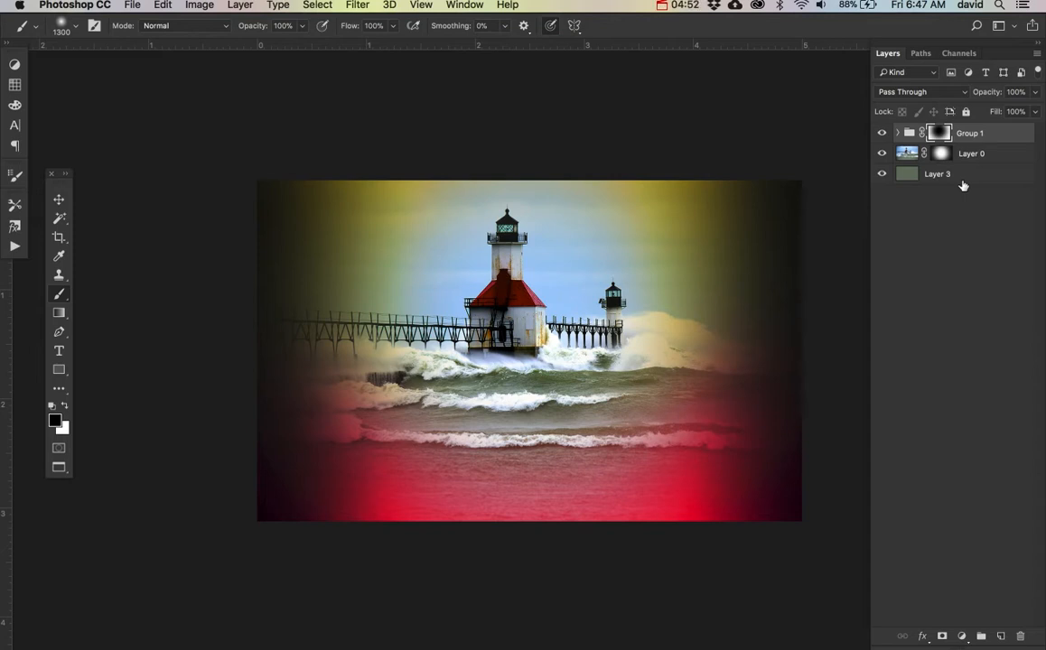
Create a new layer above the group and fill it with bright green 06ff46.
click(907, 134)
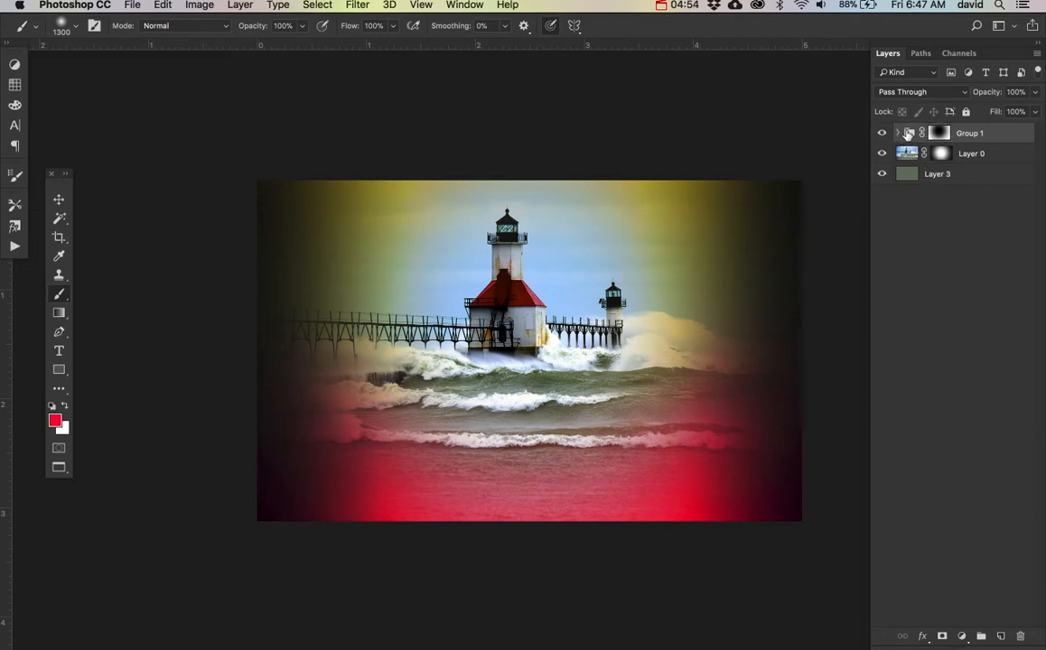
key(super+alt+shift+n)
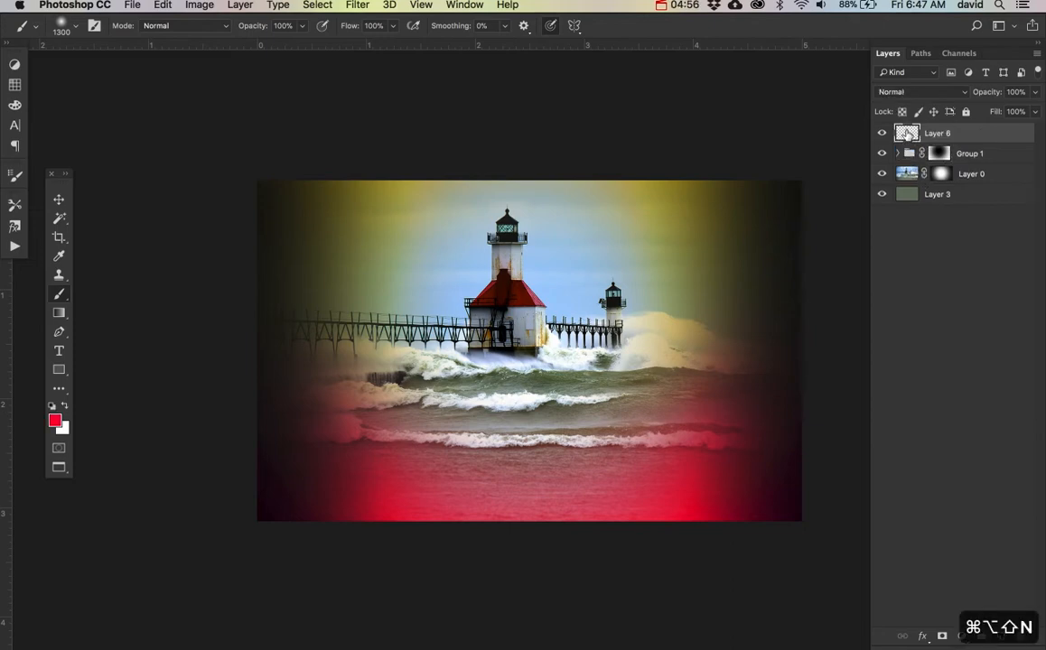
click(55, 421)
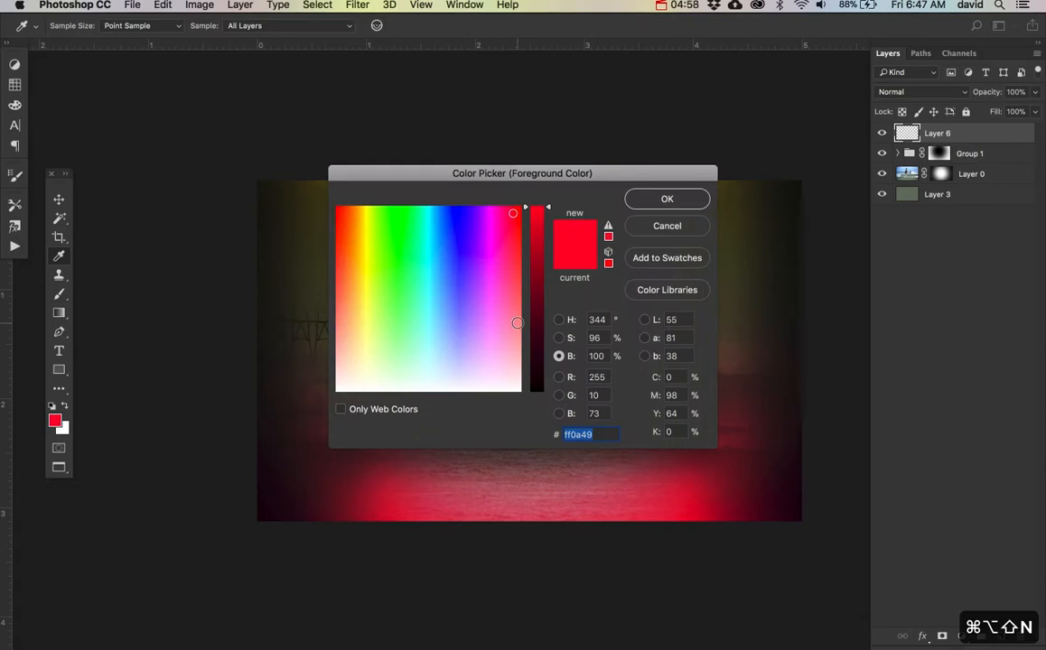
drag(417, 221, 405, 210)
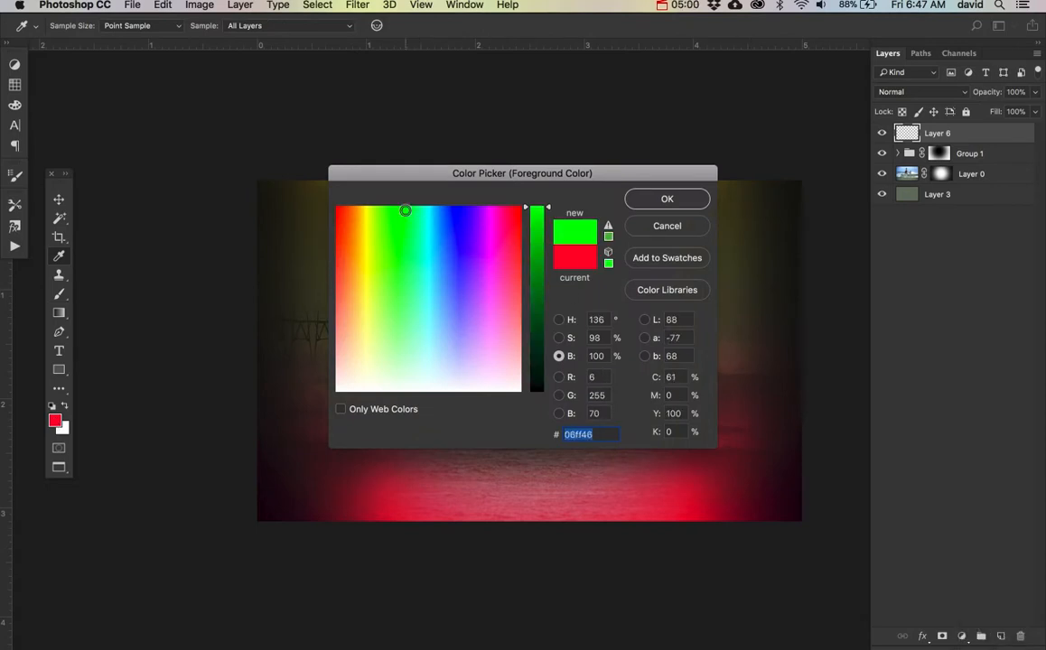
click(667, 198)
key(alt+BackSpace)
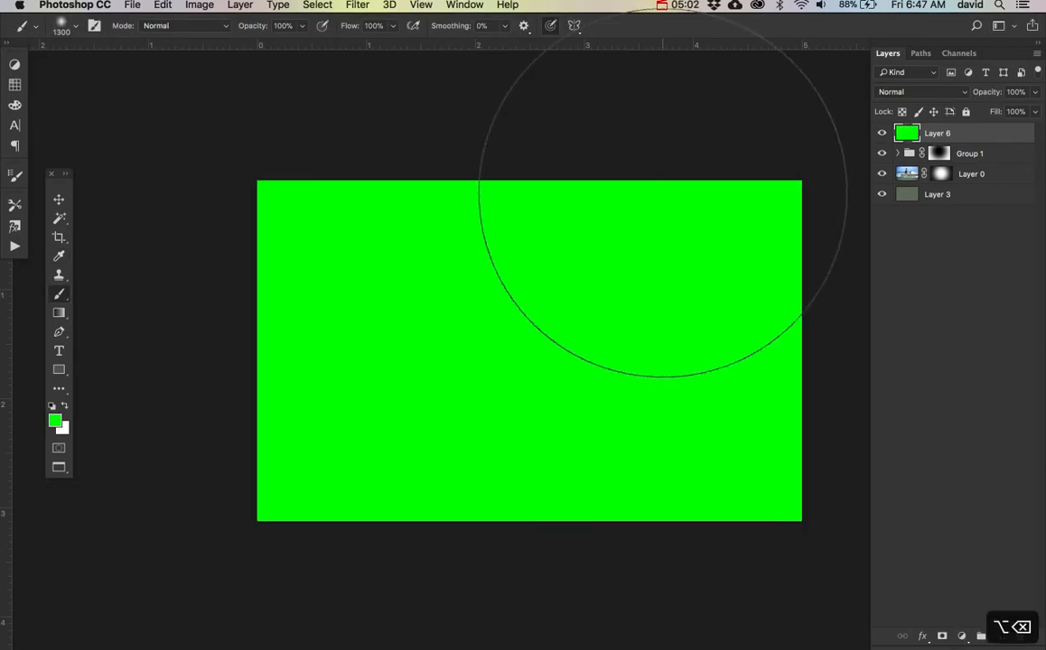
Set the green layer's blend mode to Color and add a Hide All mask to it.
key(v)
key(shift+minus)
key(shift+minus)
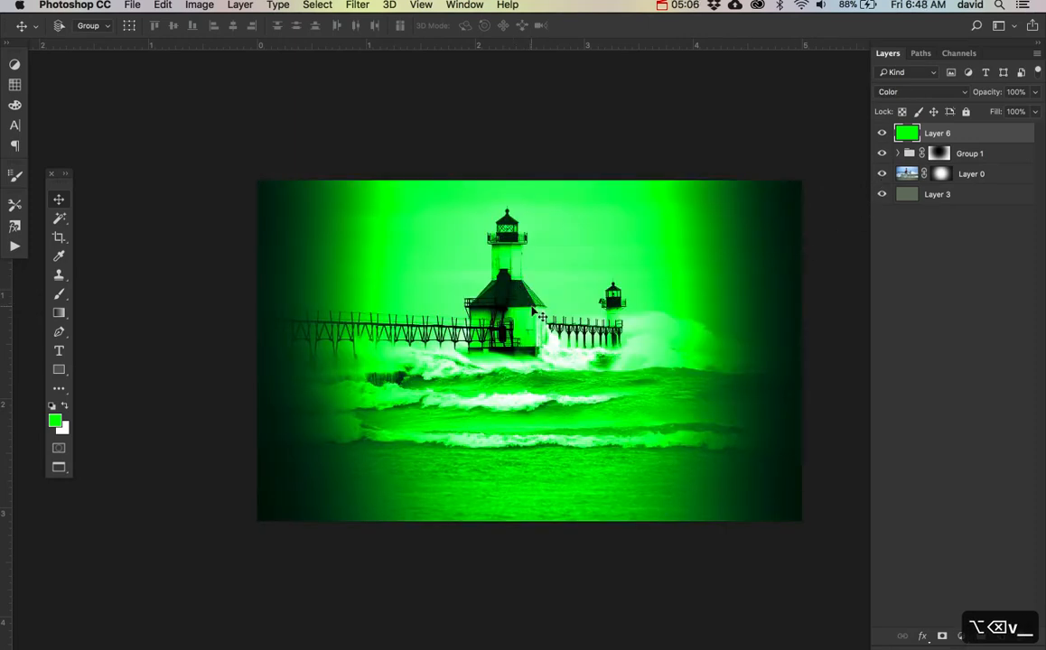
alt+click(942, 638)
Paint white on the green layer's mask over the main lighthouse's red roof with a soft 40 px brush to tint it green.
key(super+equal)
key(super+equal)
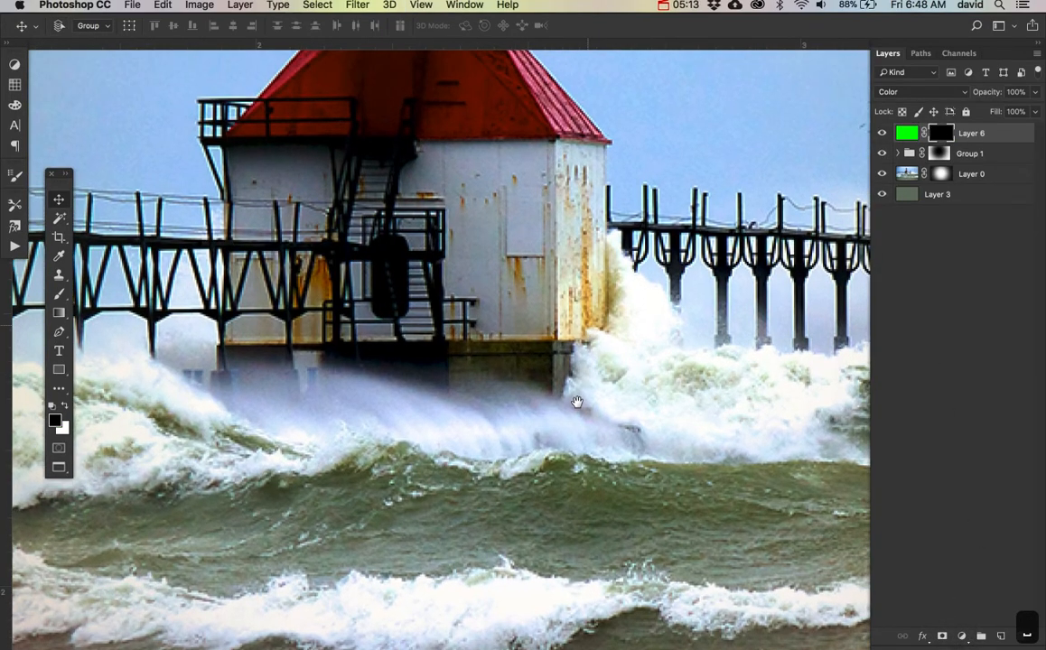
drag(576, 401, 593, 598)
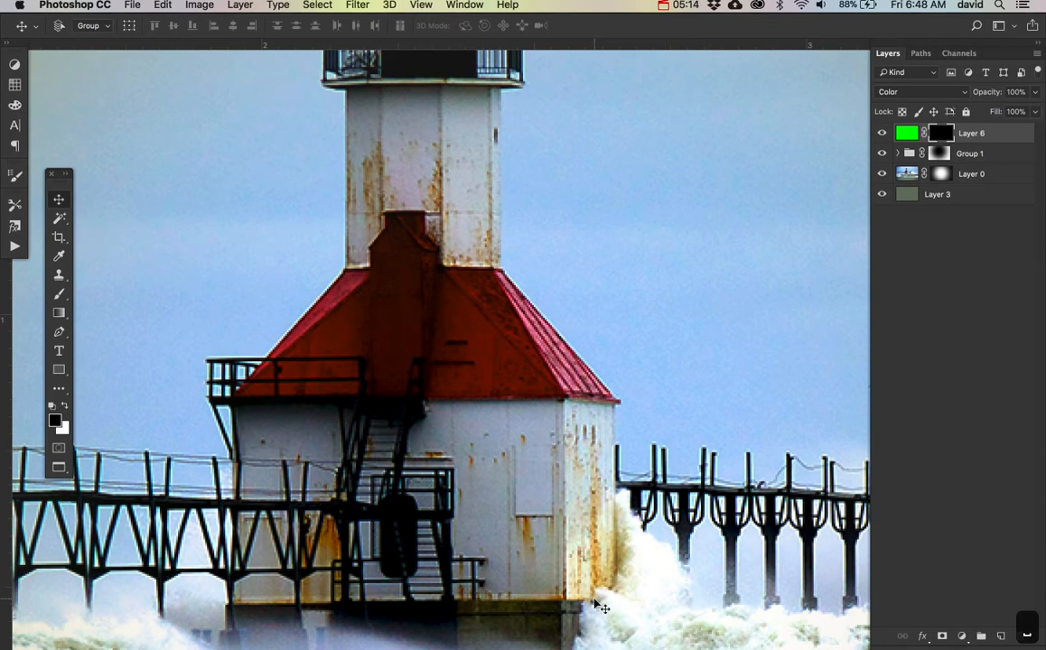
key(bracketleft)
key(bracketleft)
key(bracketleft)
key(bracketleft)
key(bracketleft)
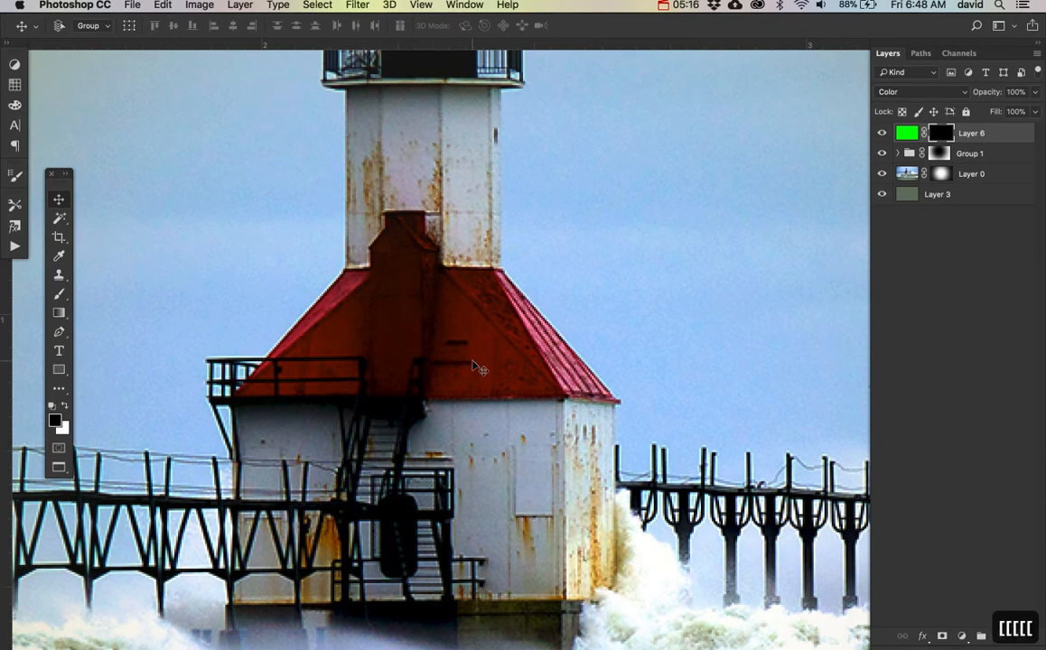
key(b)
key(bracketleft)
key(bracketleft)
key(bracketleft)
key(bracketleft)
key(bracketleft)
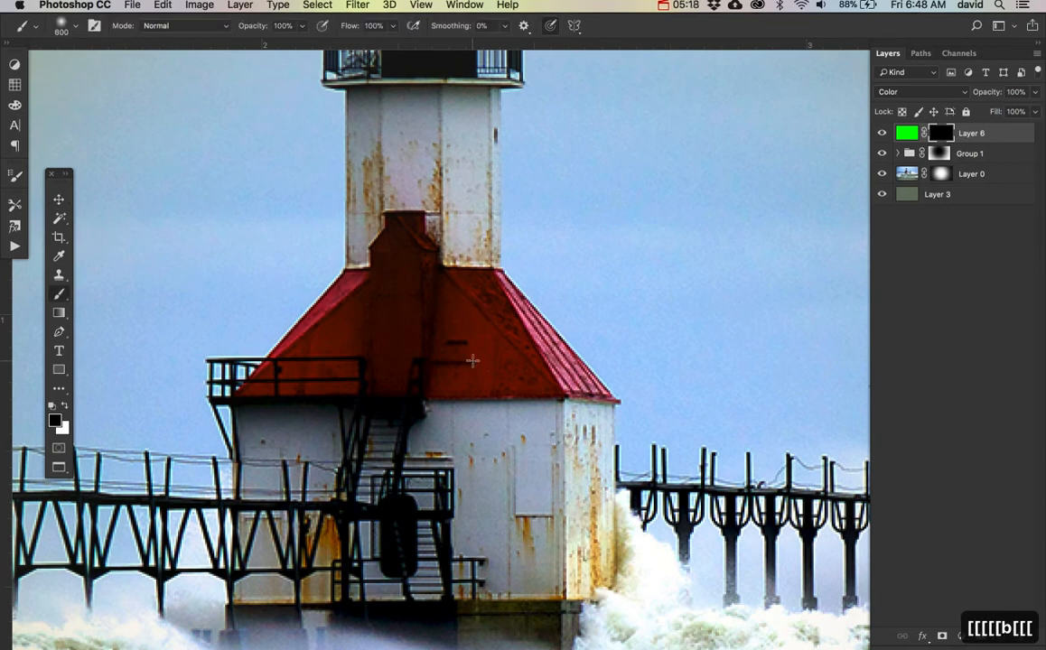
key(bracketleft)
key(bracketleft)
key(bracketleft)
key(bracketleft)
key(bracketleft)
key(bracketleft)
key(bracketleft)
key(bracketleft)
key(bracketleft)
key(bracketleft)
key(bracketleft)
key(bracketleft)
key(bracketleft)
key(bracketleft)
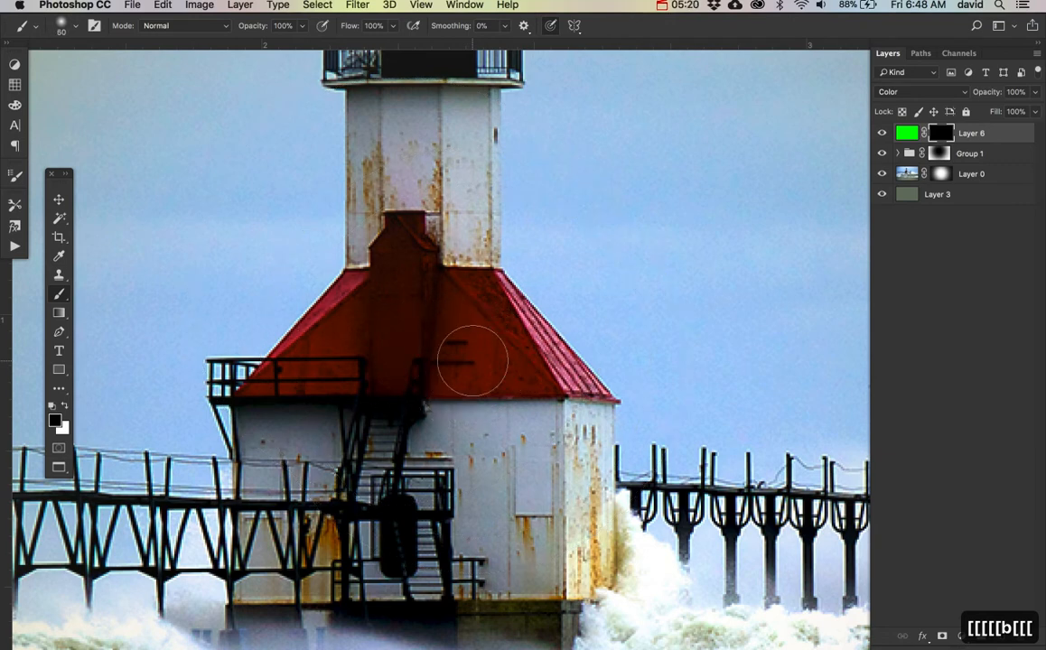
key(x)
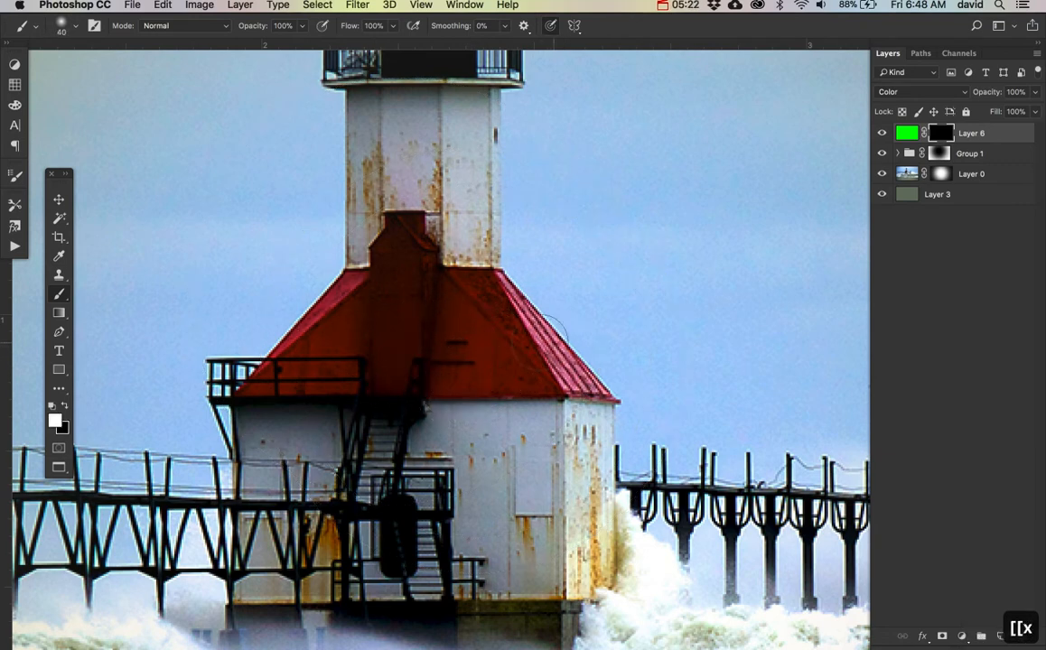
click(462, 310)
mouse_move(463, 310)
mouse_down()
mouse_move(505, 345)
mouse_move(409, 352)
mouse_move(503, 366)
mouse_move(283, 374)
mouse_move(339, 329)
mouse_move(350, 304)
mouse_move(402, 289)
mouse_move(385, 287)
mouse_move(401, 261)
mouse_move(443, 294)
mouse_move(487, 305)
mouse_move(530, 350)
mouse_up()
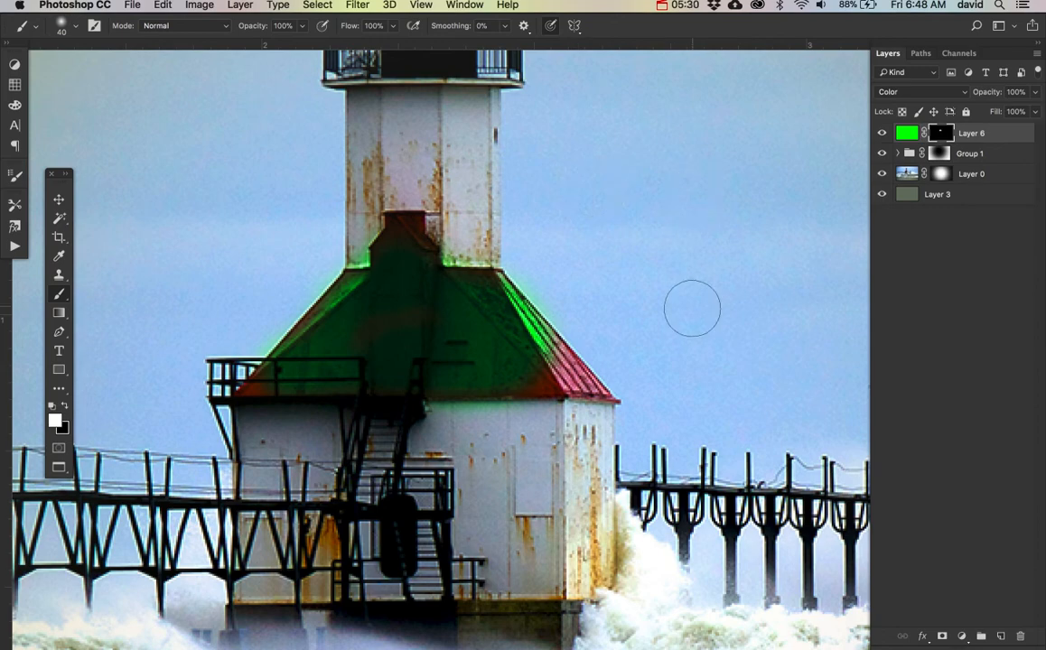
key(super+0)
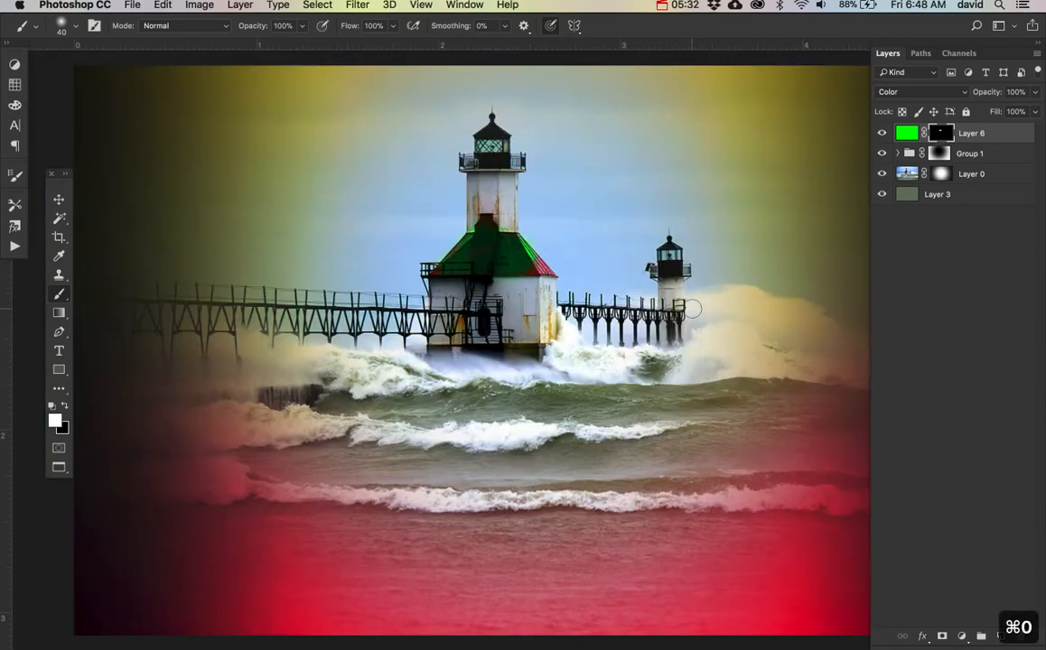